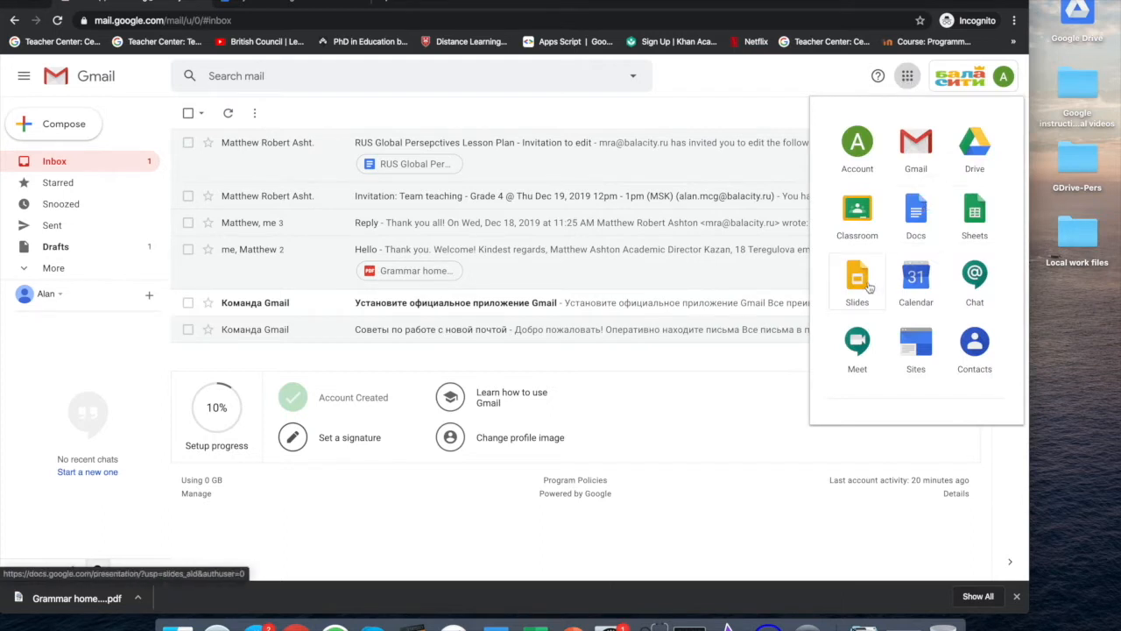
Step: Switch to Google Docs, dismiss the welcome message and create a blank document
left_click(914, 222)
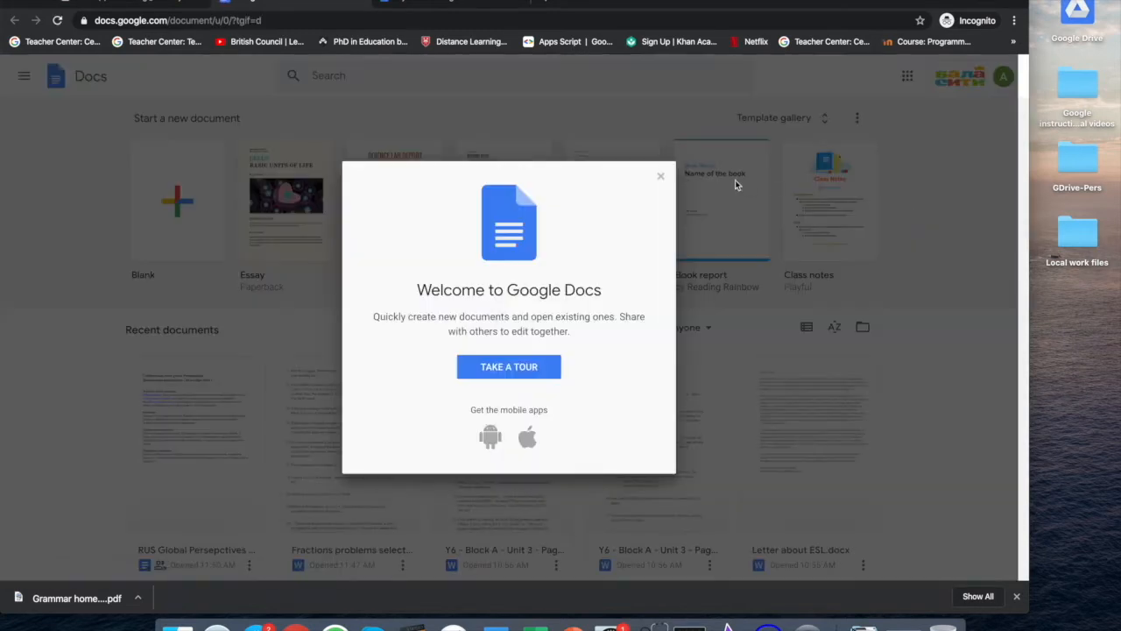
left_click(660, 177)
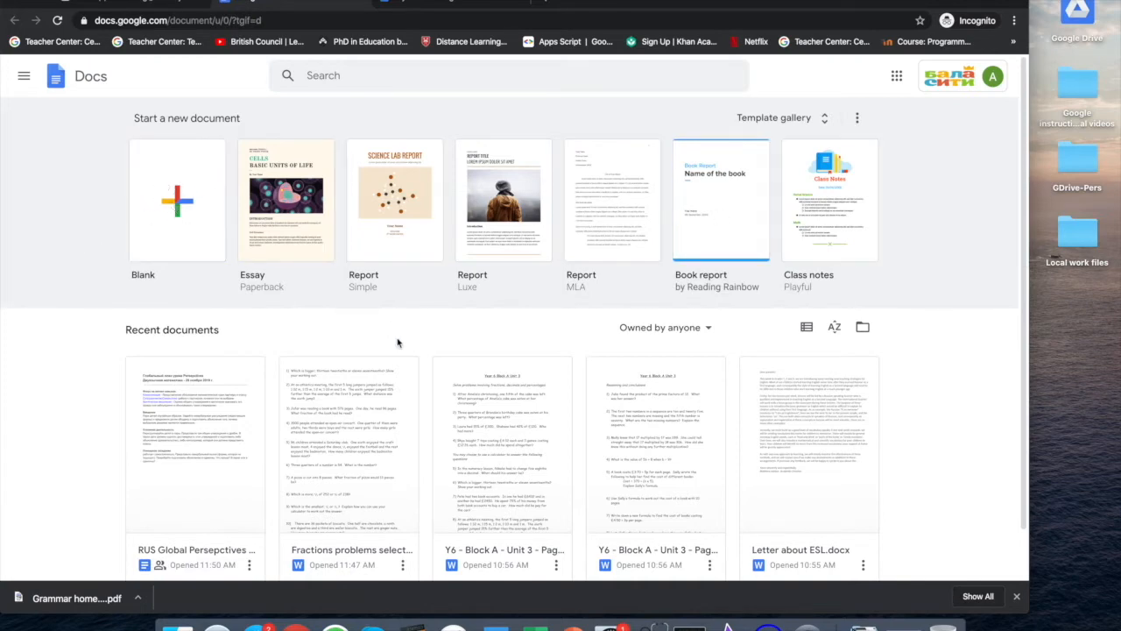
scroll(72, 349, "down", 1)
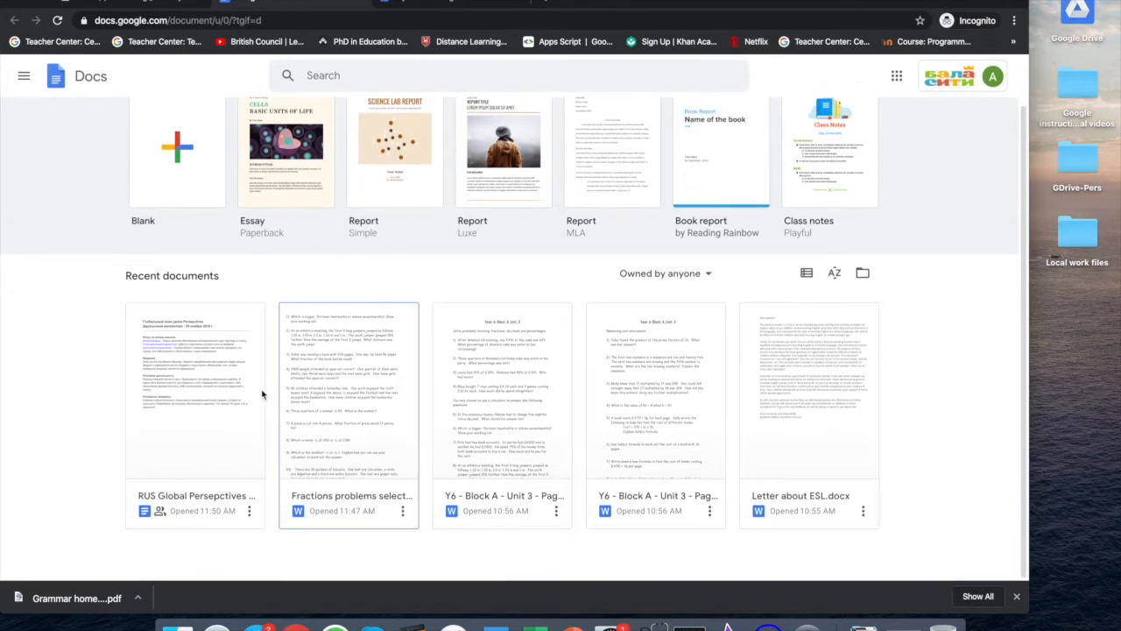
scroll(38, 392, "up", 1)
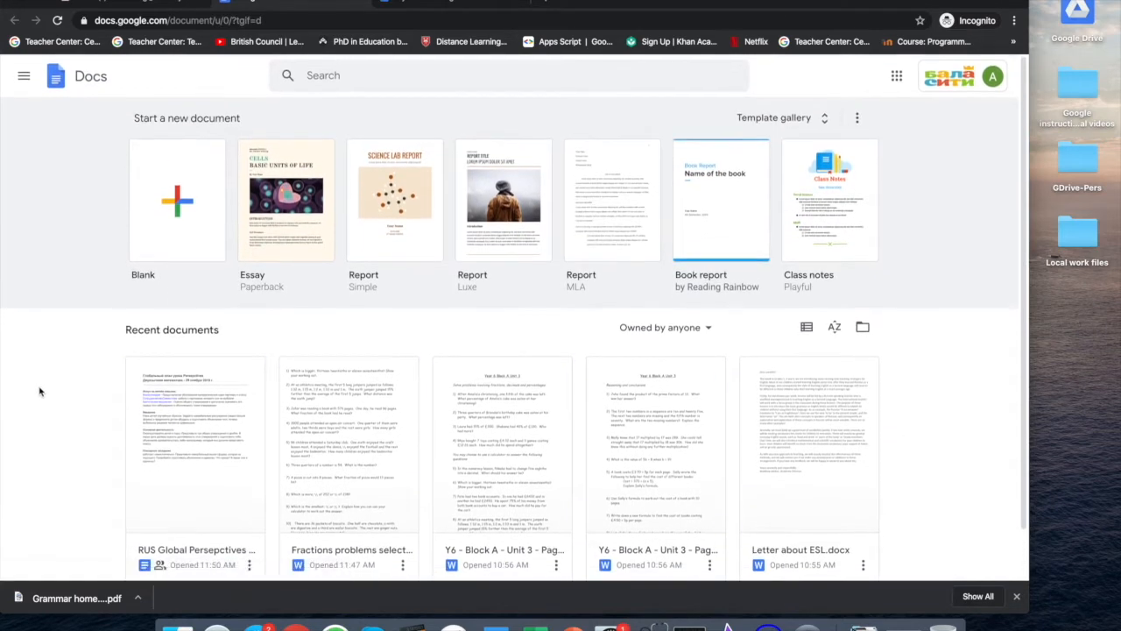
left_click(177, 207)
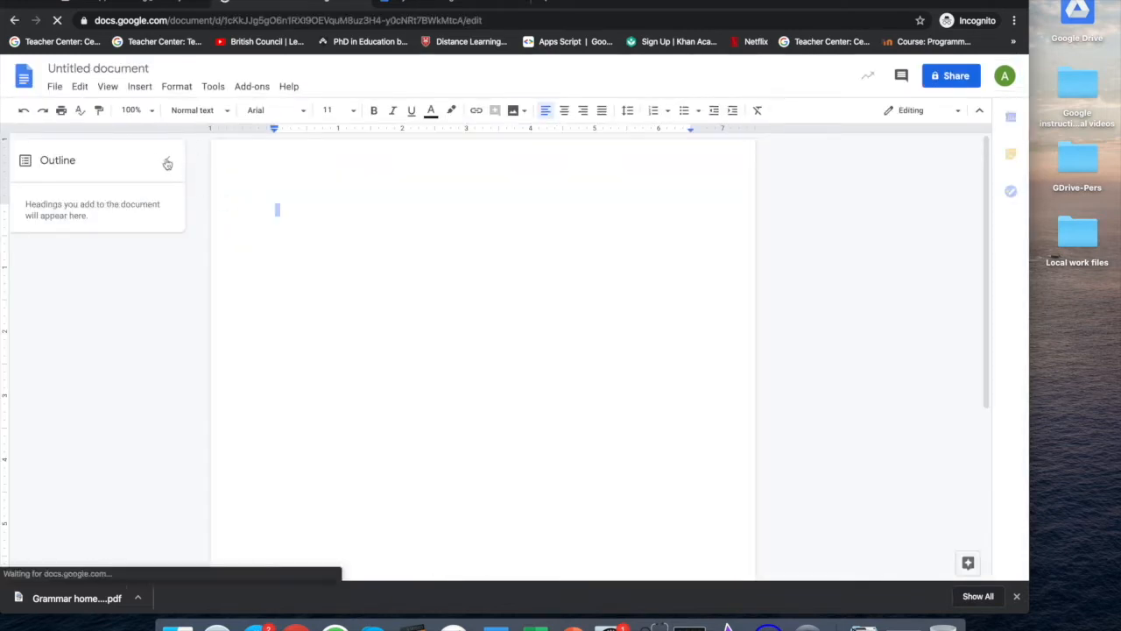
Step: Enter "My first document" as the opening line and start a new line below it
type("My first document")
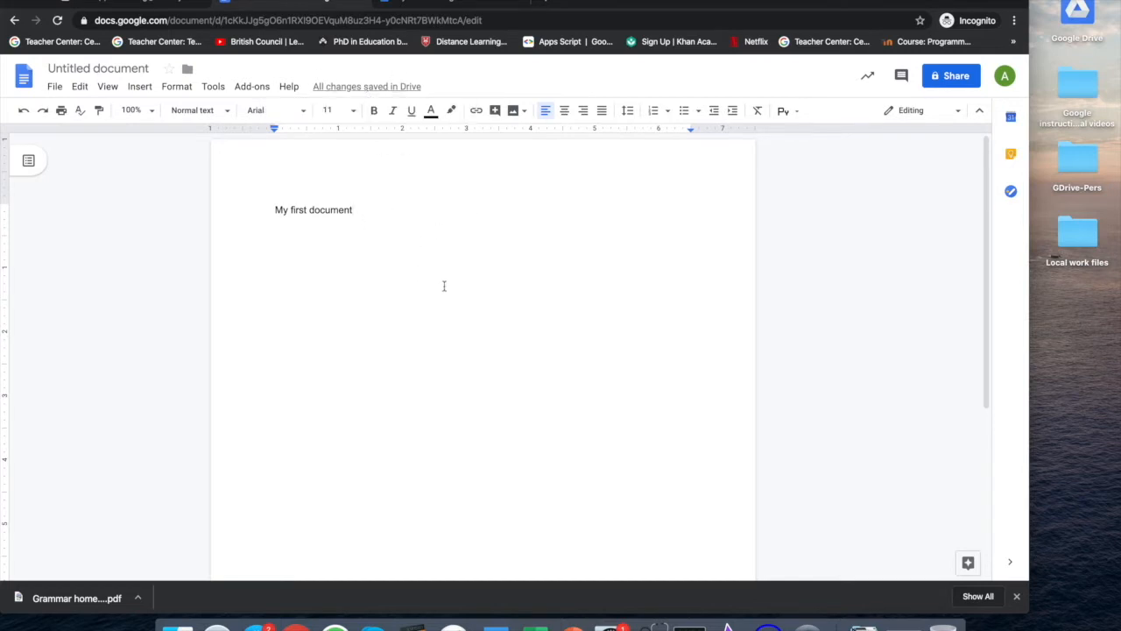
left_click(54, 87)
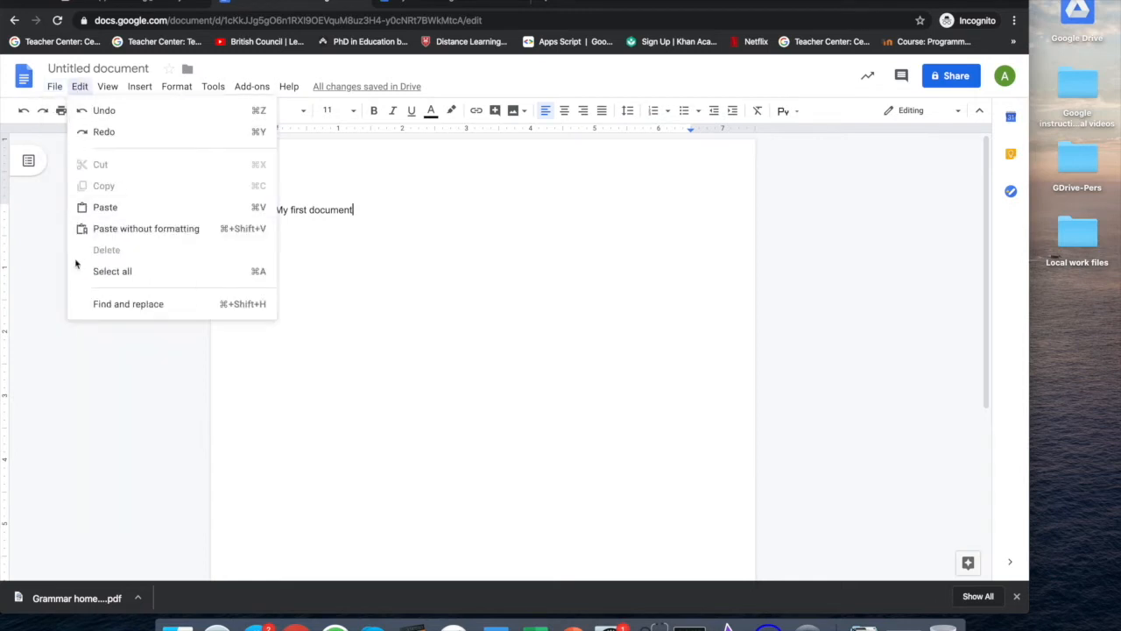
left_click(369, 216)
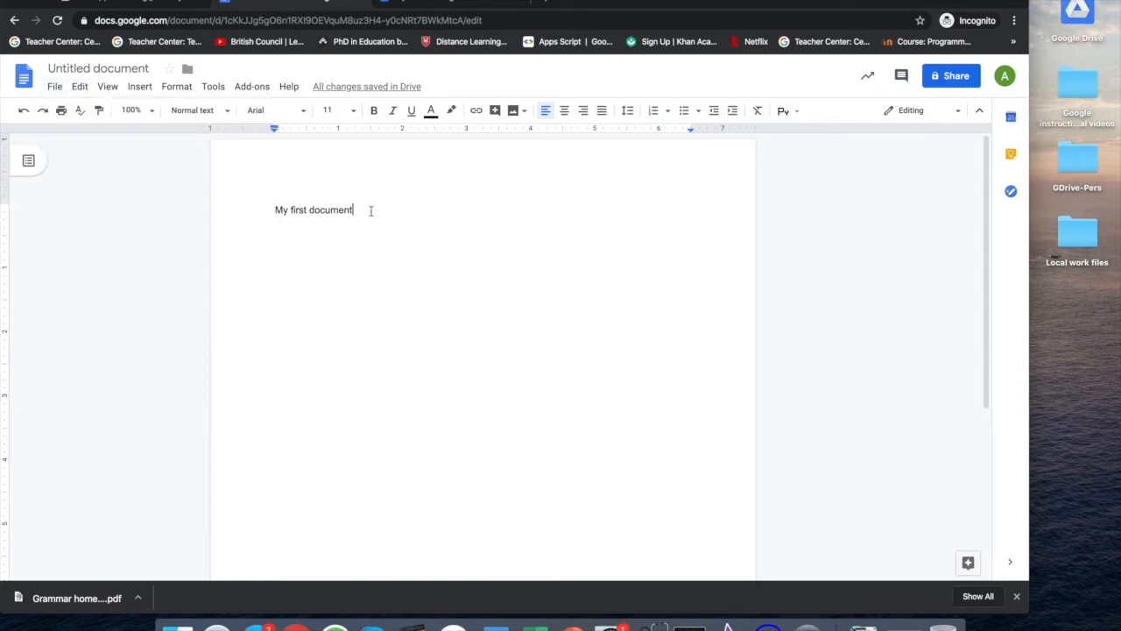
key("Return")
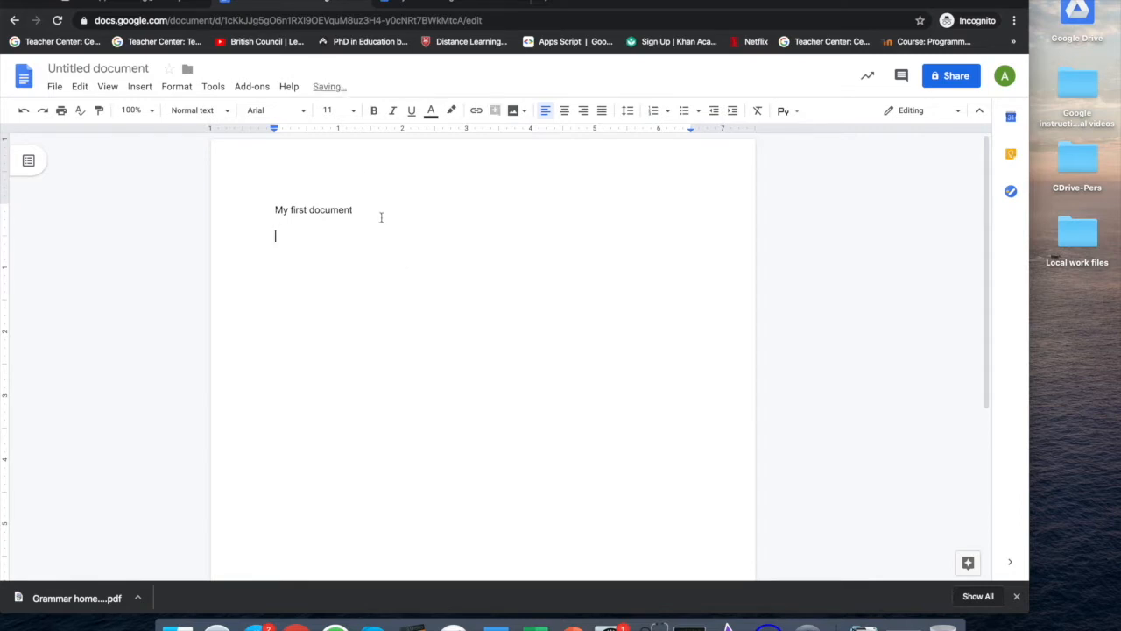
Step: Check for the new file in My Drive, return to the document and name it "My first document"
left_click(416, 4)
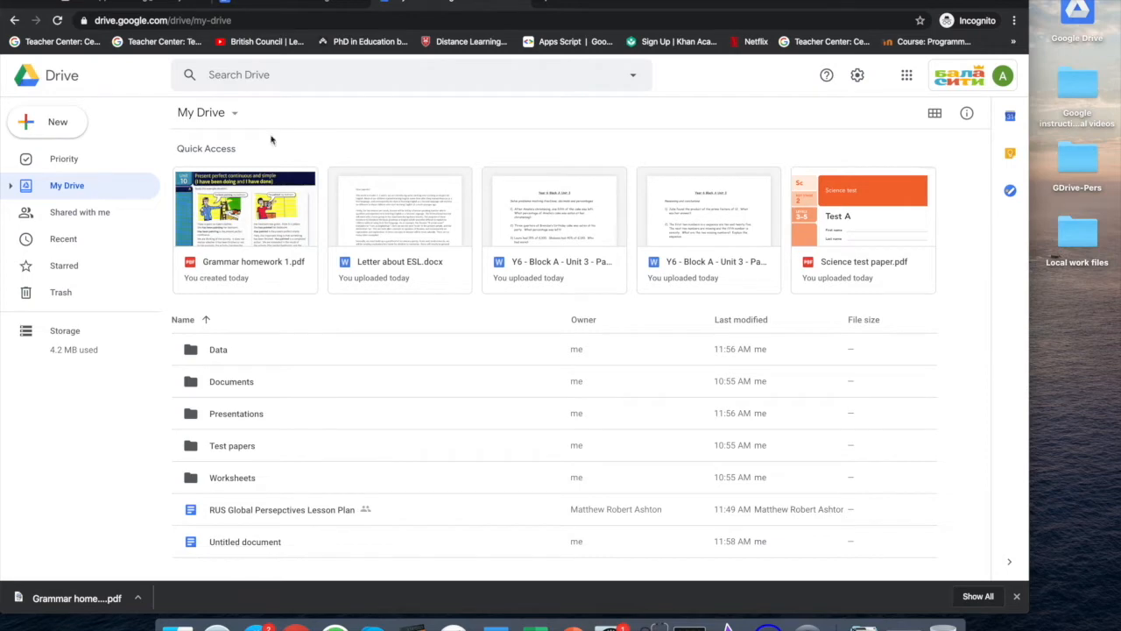
left_click(282, 3)
left_click(79, 68)
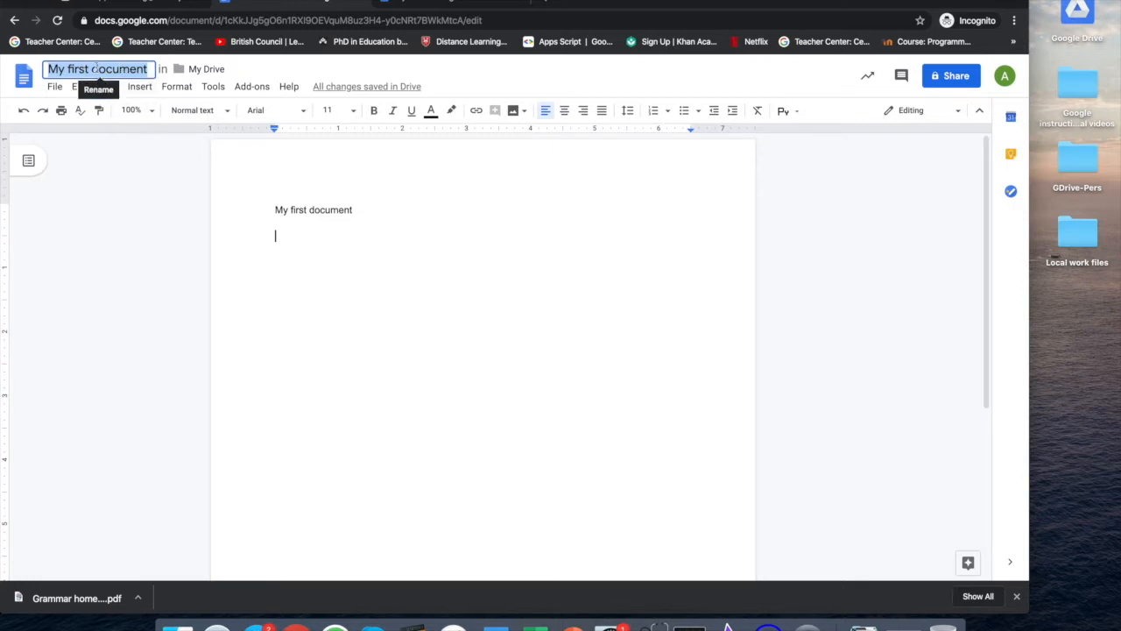
left_click(150, 70)
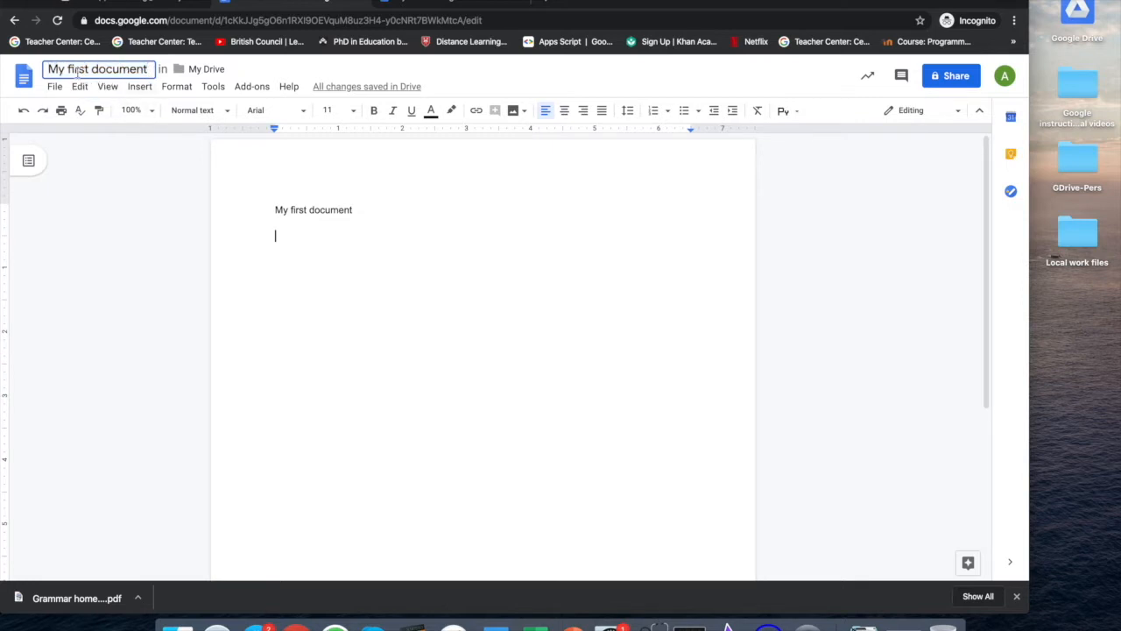
Step: Add the text "Hello" below the opening line of the document
left_click(289, 240)
type("Hello")
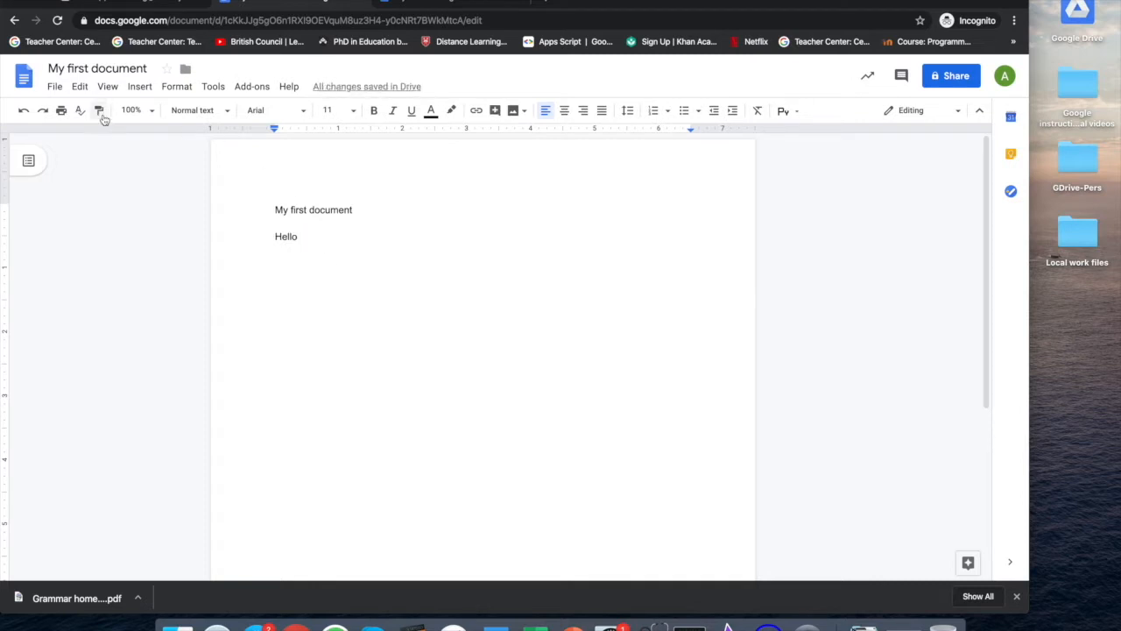
left_click(54, 87)
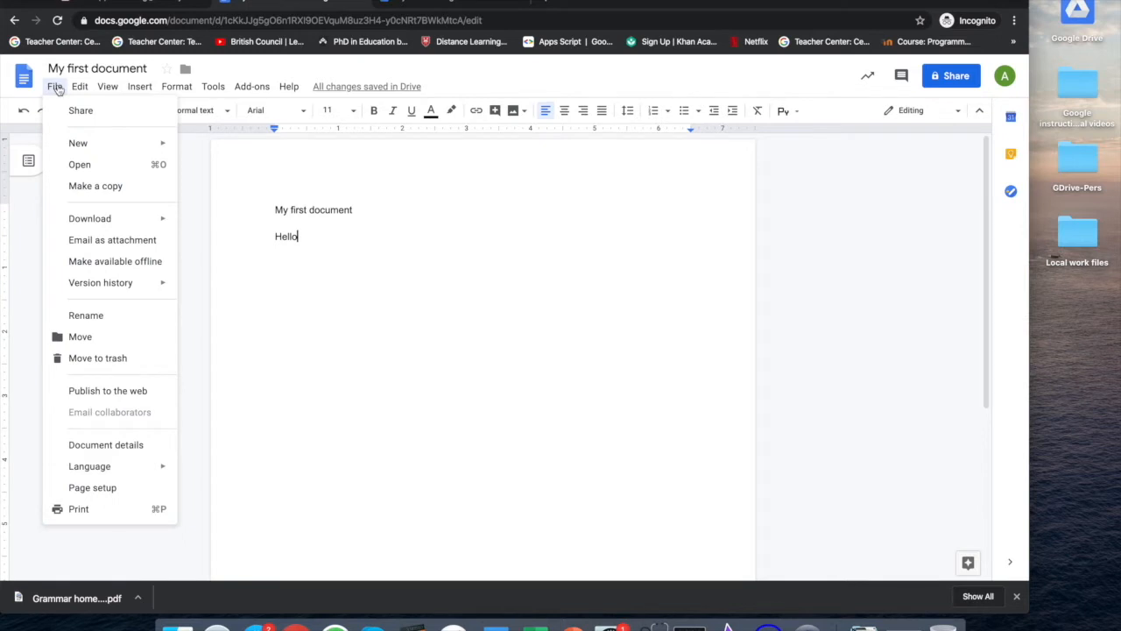
mouse_move(80, 90)
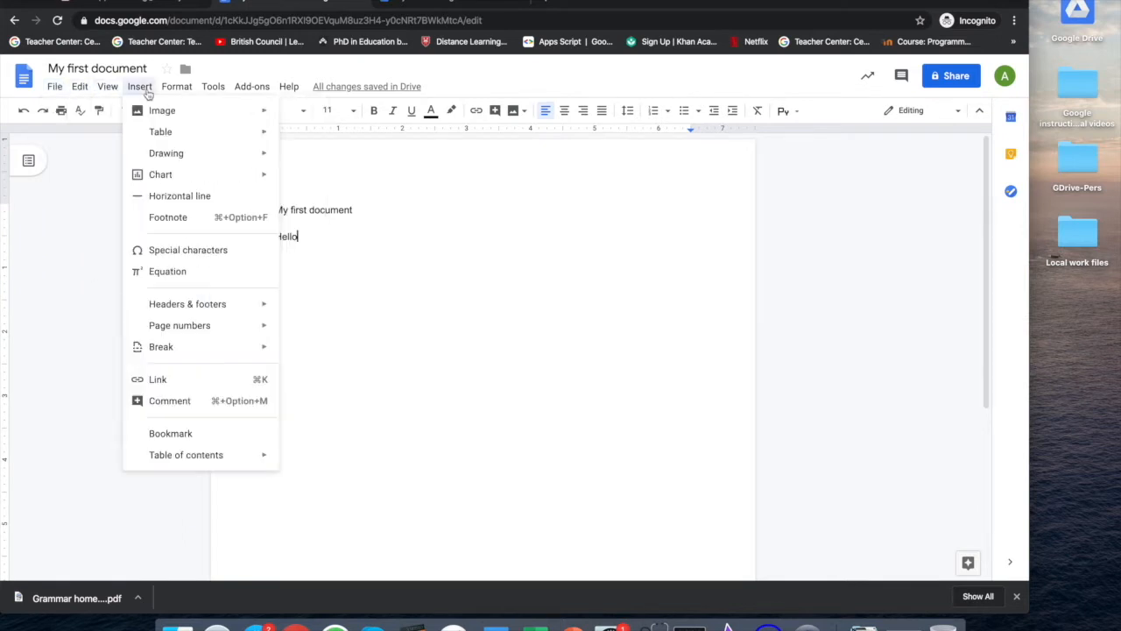
mouse_move(145, 91)
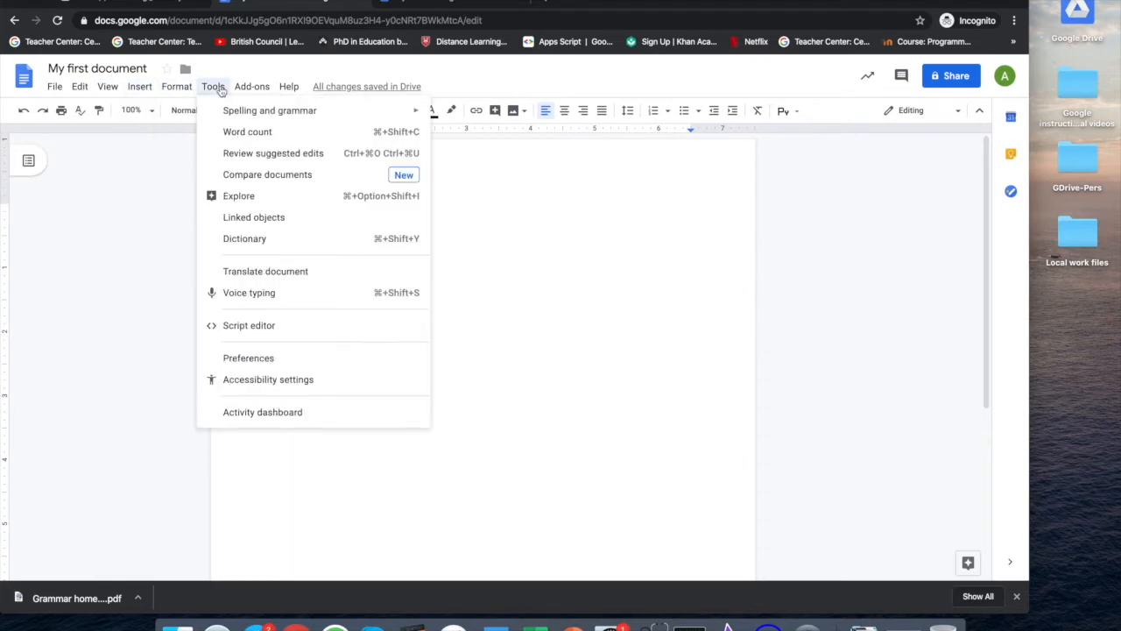
left_click(55, 88)
left_click(335, 225)
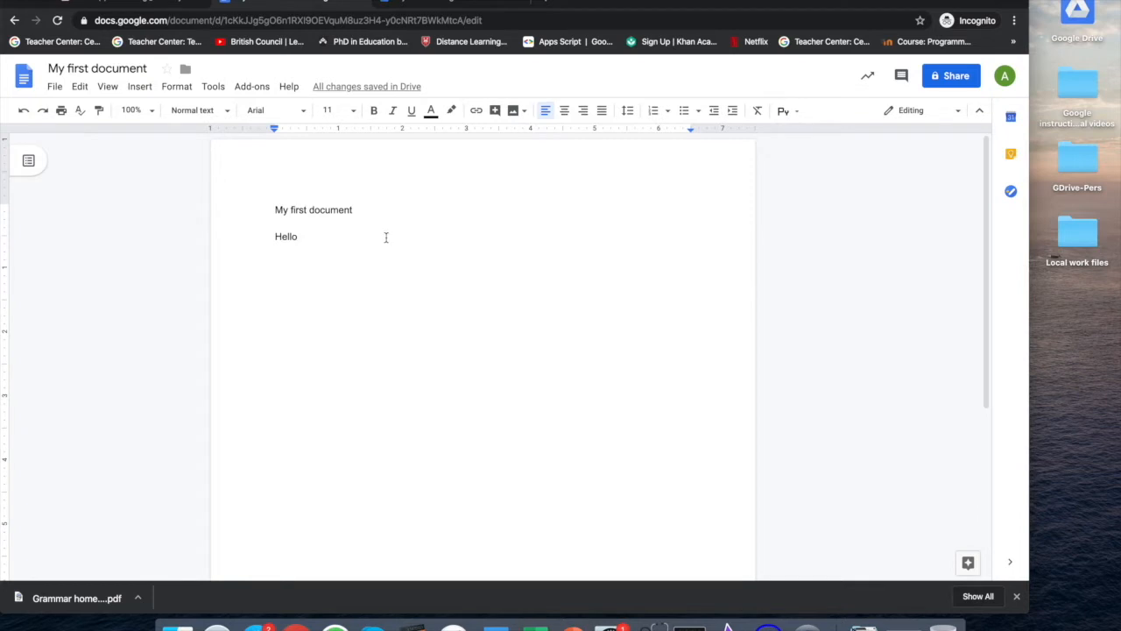
Step: Share the document with a colleague, giving edit access and notifying them with the invitation
left_click(955, 78)
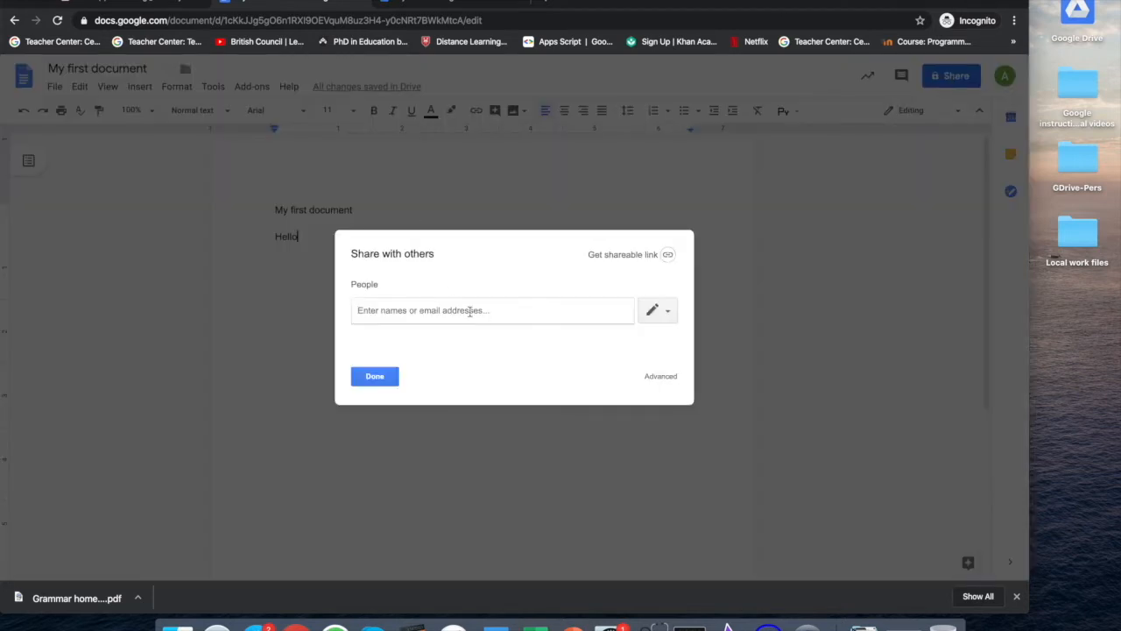
type("matt")
left_click(455, 331)
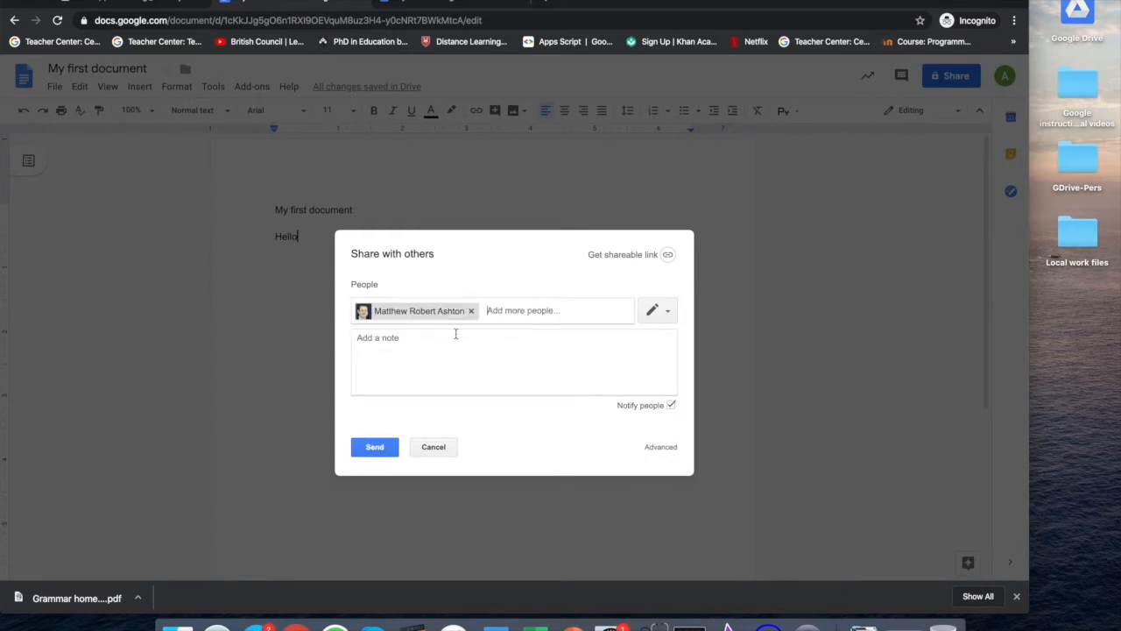
left_click(369, 452)
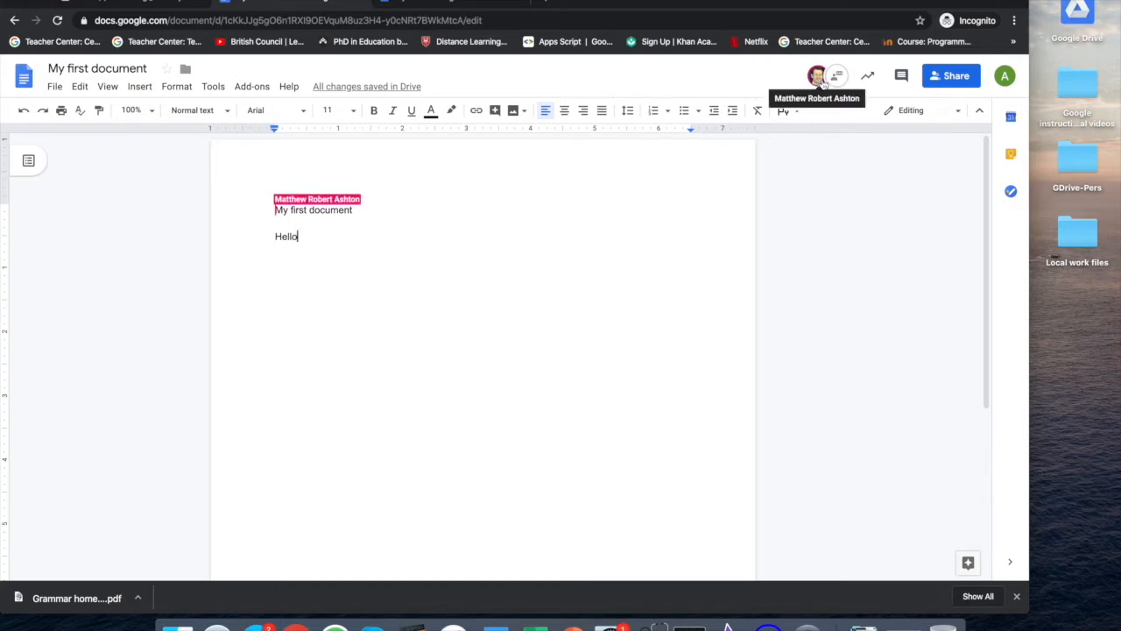
Step: Add a line reading "Hello" between the opening line and the existing Hello
key("Return")
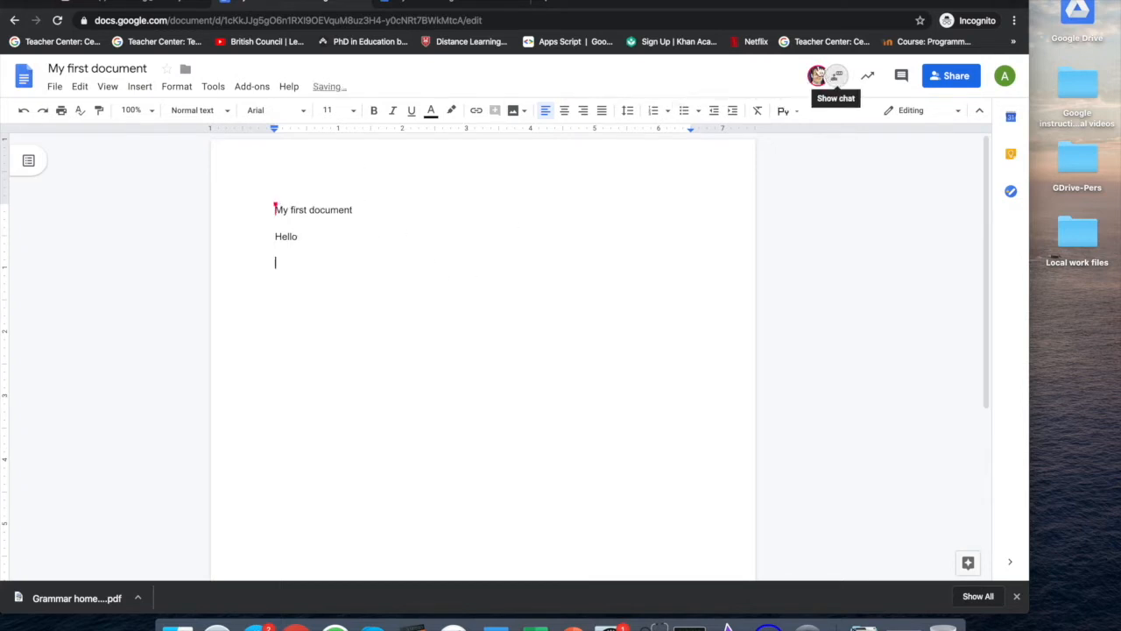
mouse_move(276, 208)
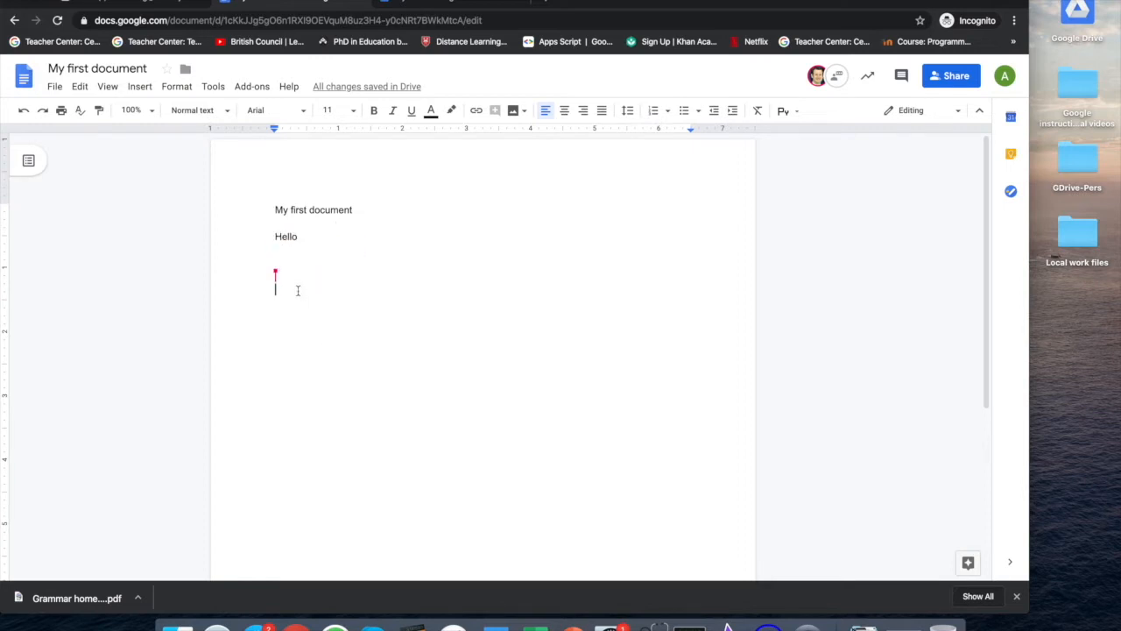
left_click(302, 222)
type("H")
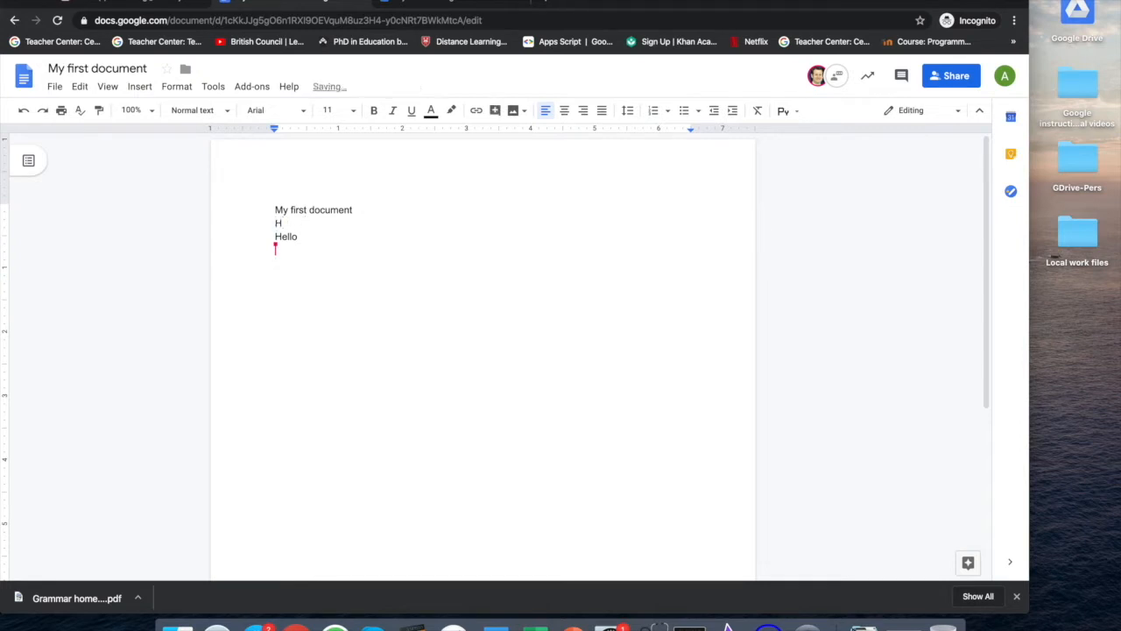
type("ello")
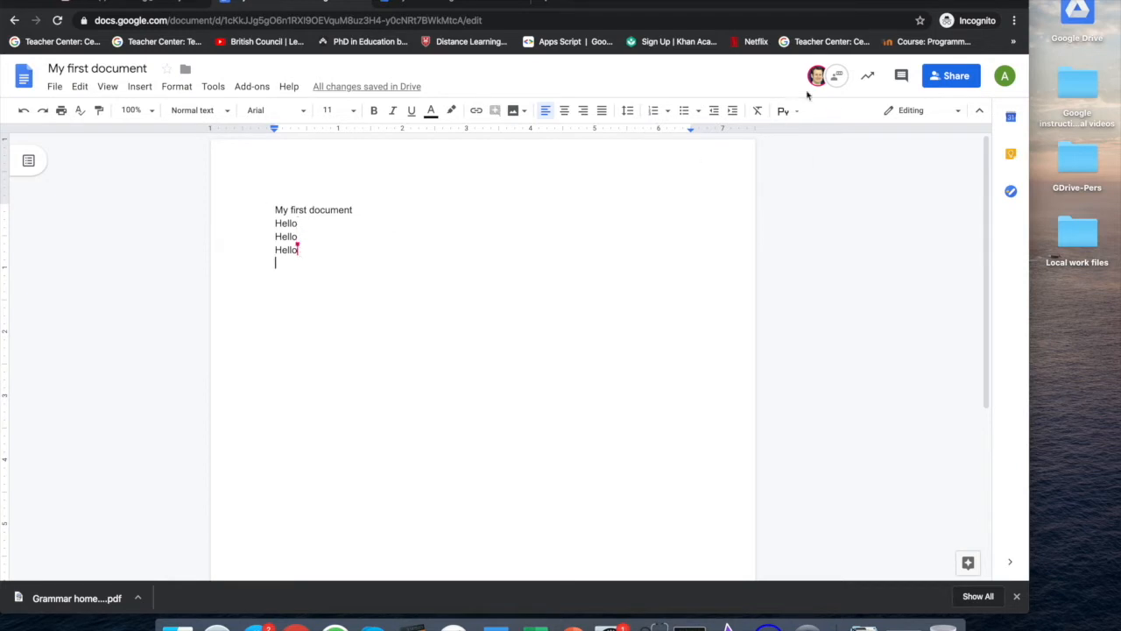
Step: Check in the sharing settings who has access to the document
left_click(956, 78)
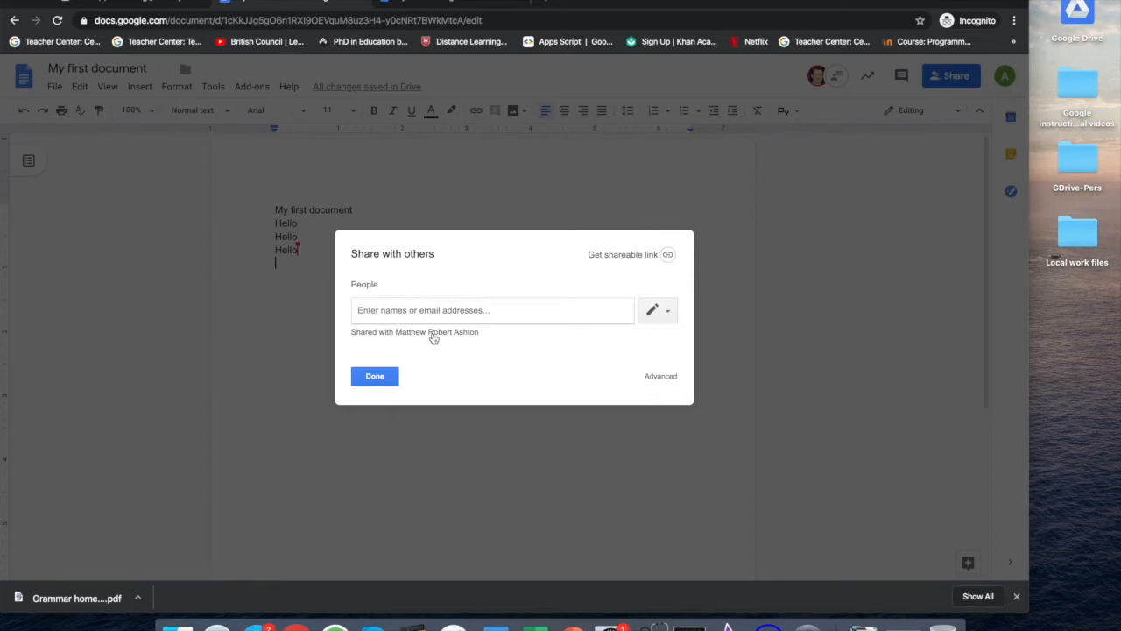
left_click(374, 375)
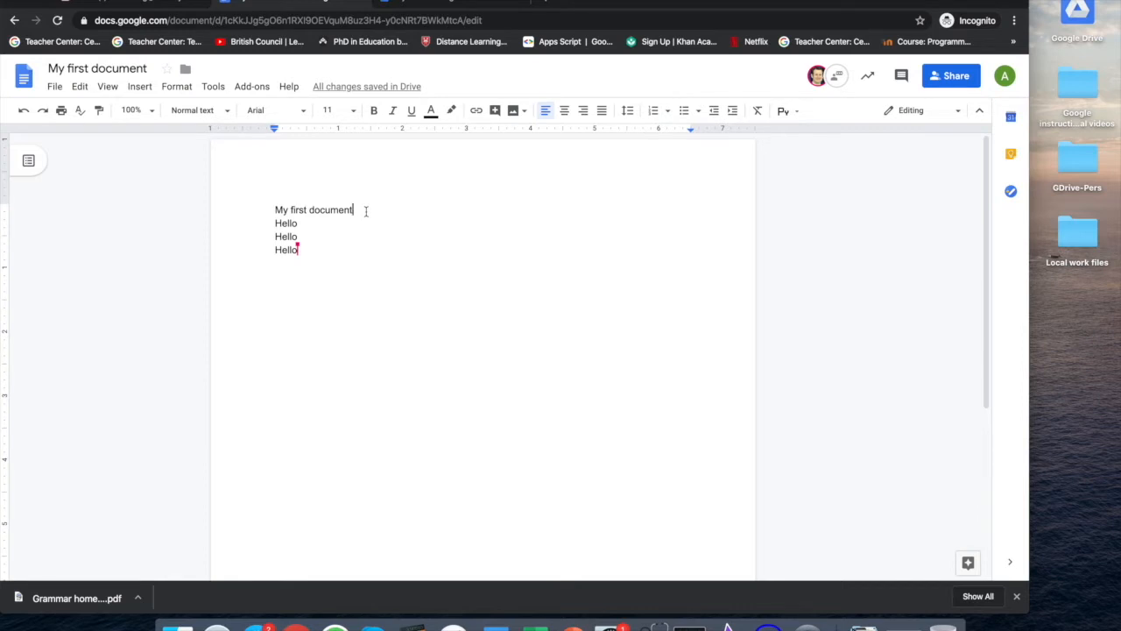
Step: Start a comment on the "My first document" line, addressing the colleague by name and asking "can you check the wording"
left_click_drag(355, 211, 261, 210)
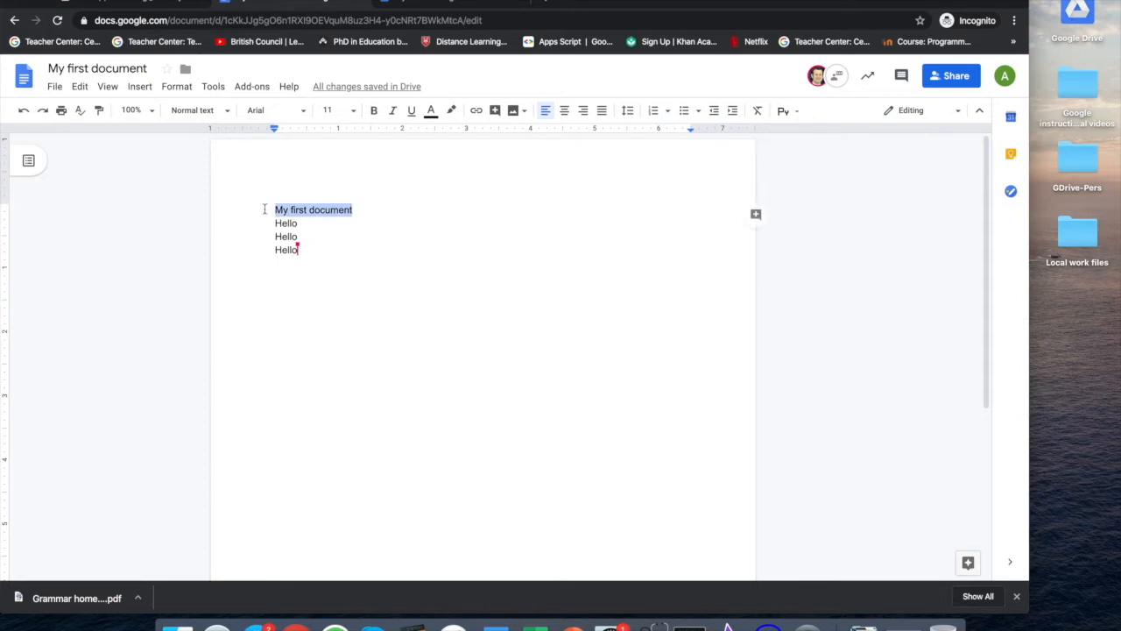
right_click(333, 209)
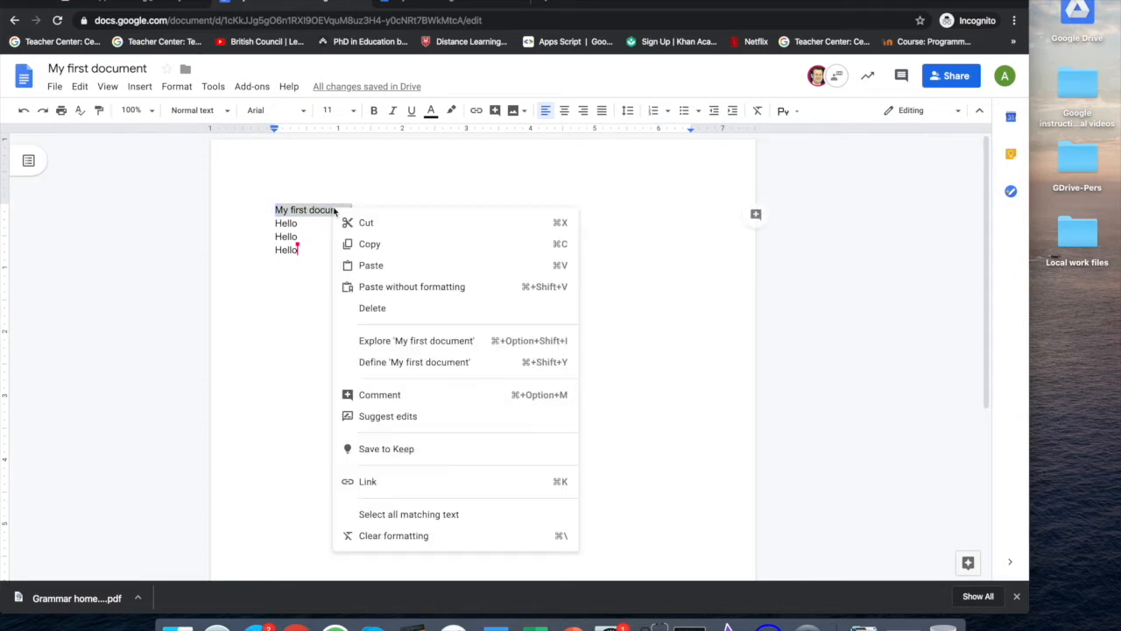
left_click(381, 395)
type("Matt")
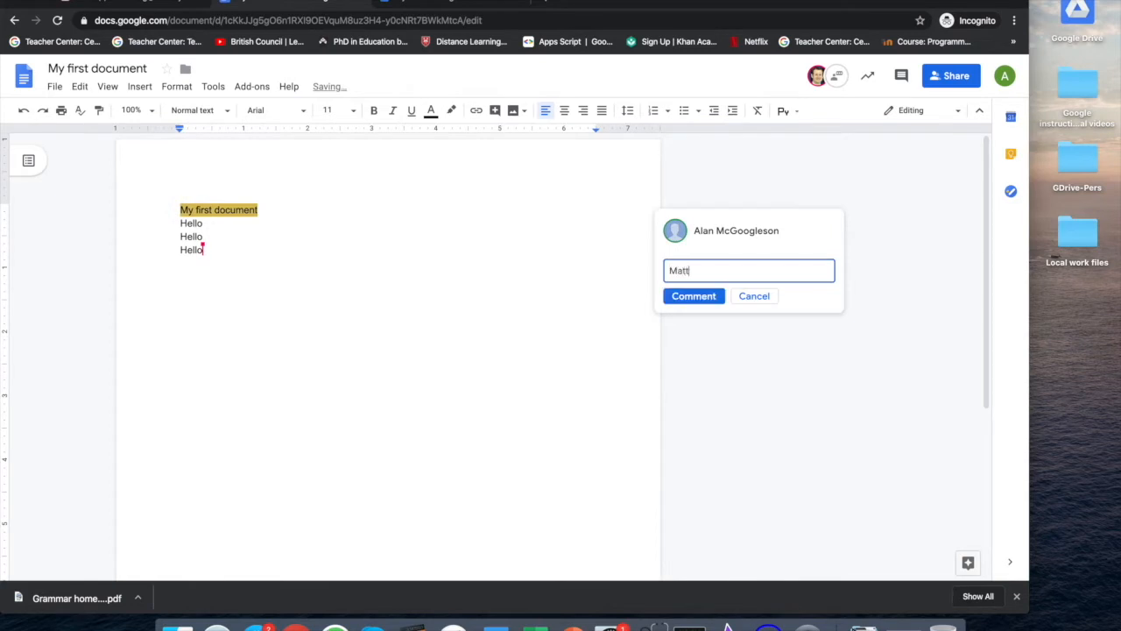
type("hew, can you check the wording")
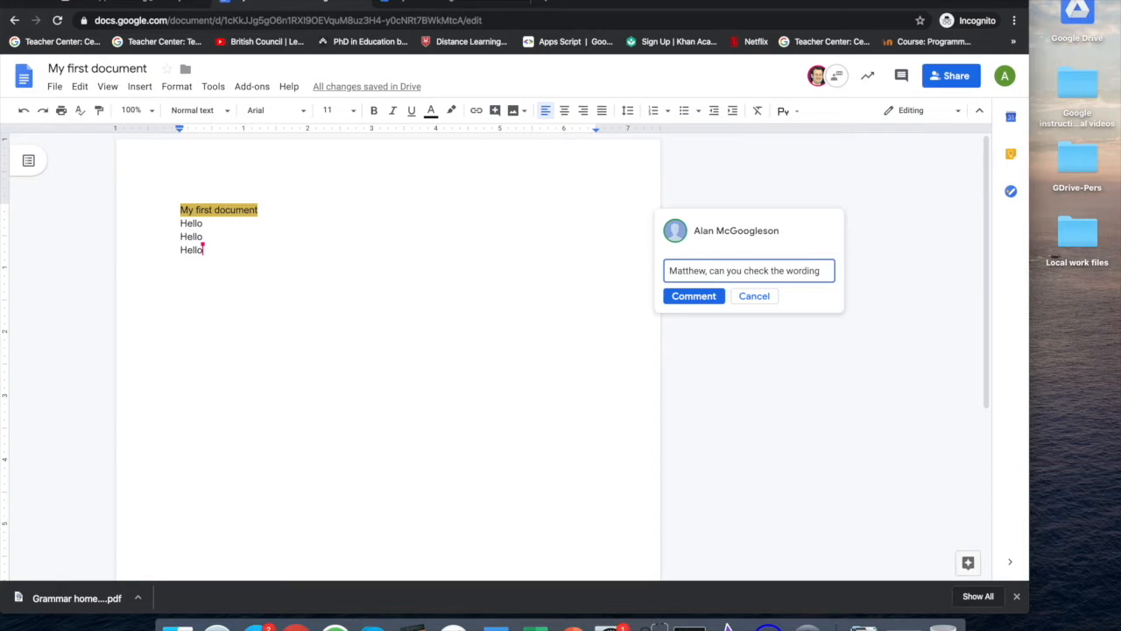
Step: Mention the colleague's e-mail in the comment and assign the comment to them
type("+")
left_click(753, 304)
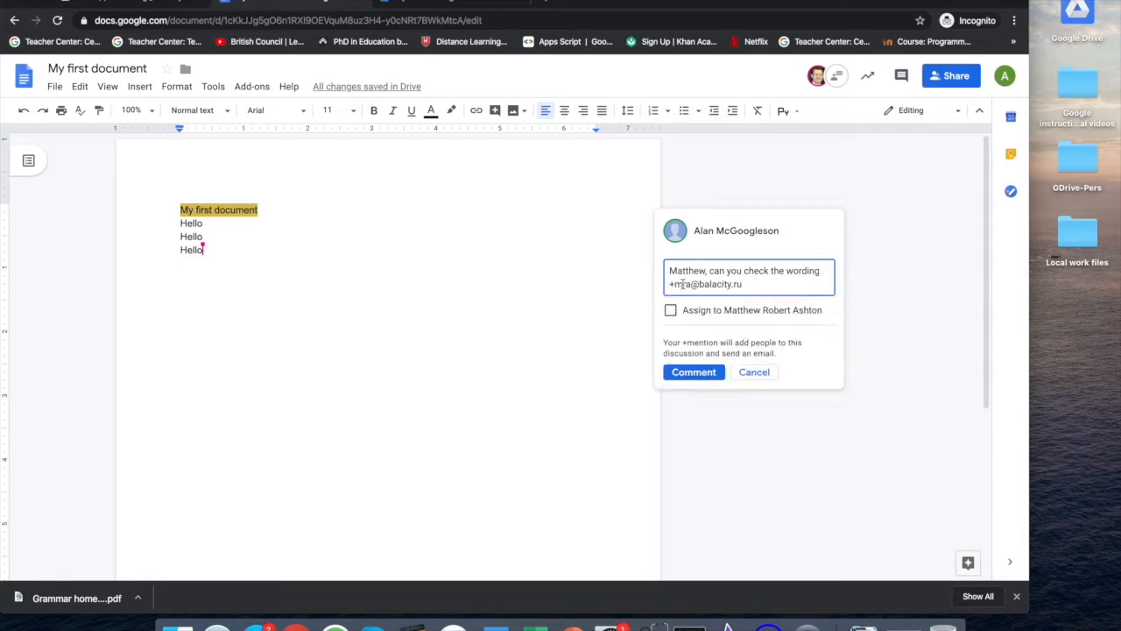
left_click(671, 312)
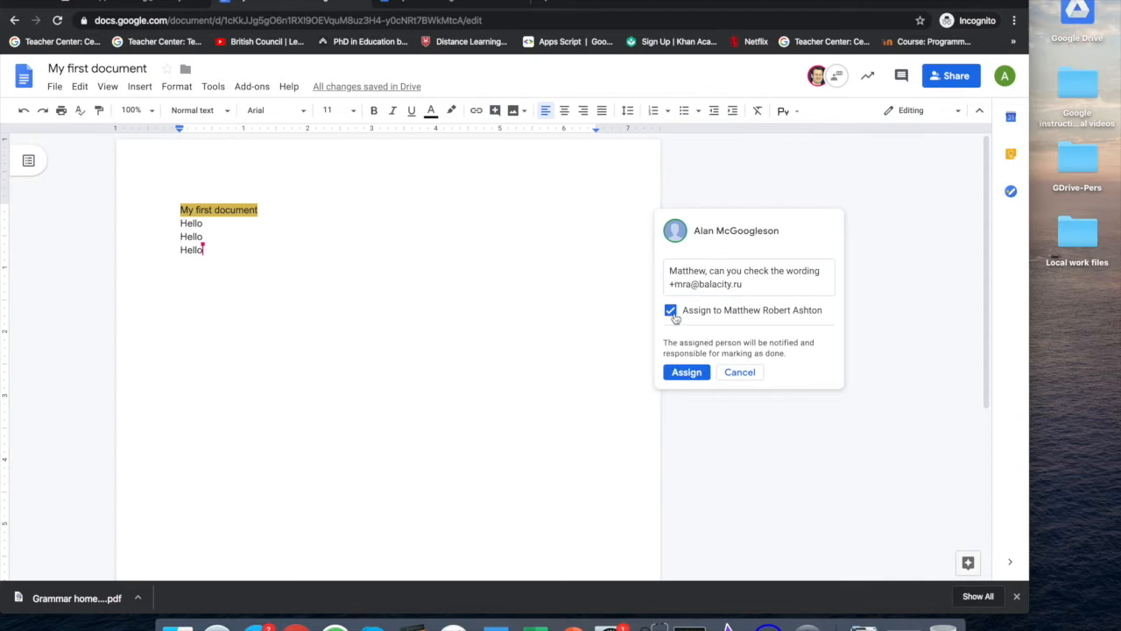
left_click(687, 372)
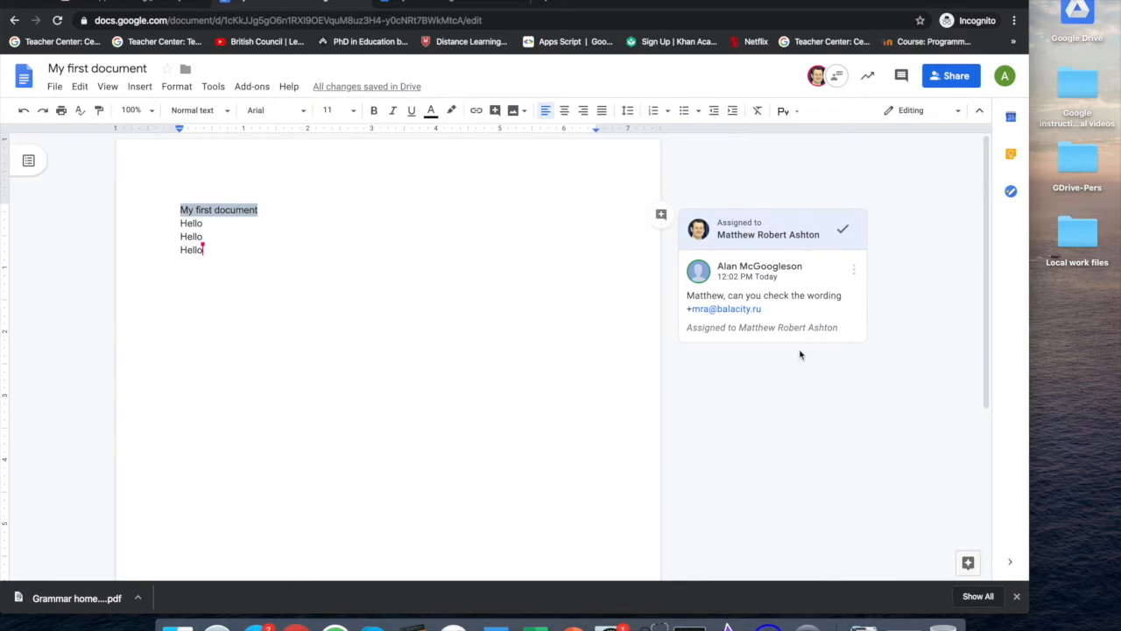
Step: Insert a table of 2 columns x 2 rows below the last Hello line, leaving a blank line between them
left_click(269, 289)
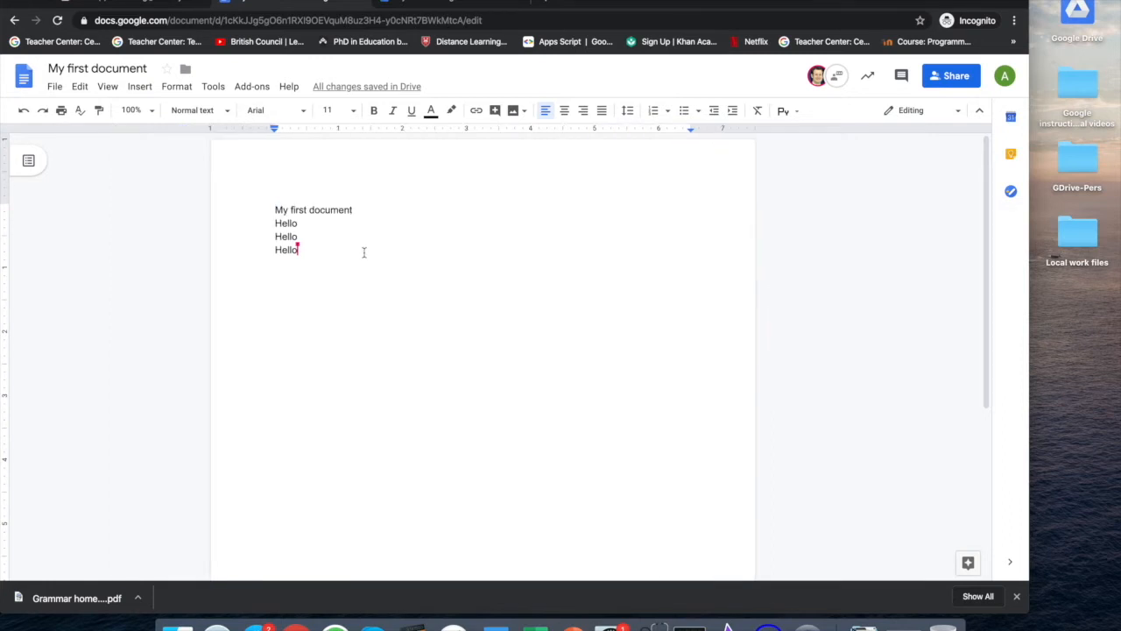
key("Return")
key("Return")
left_click(288, 87)
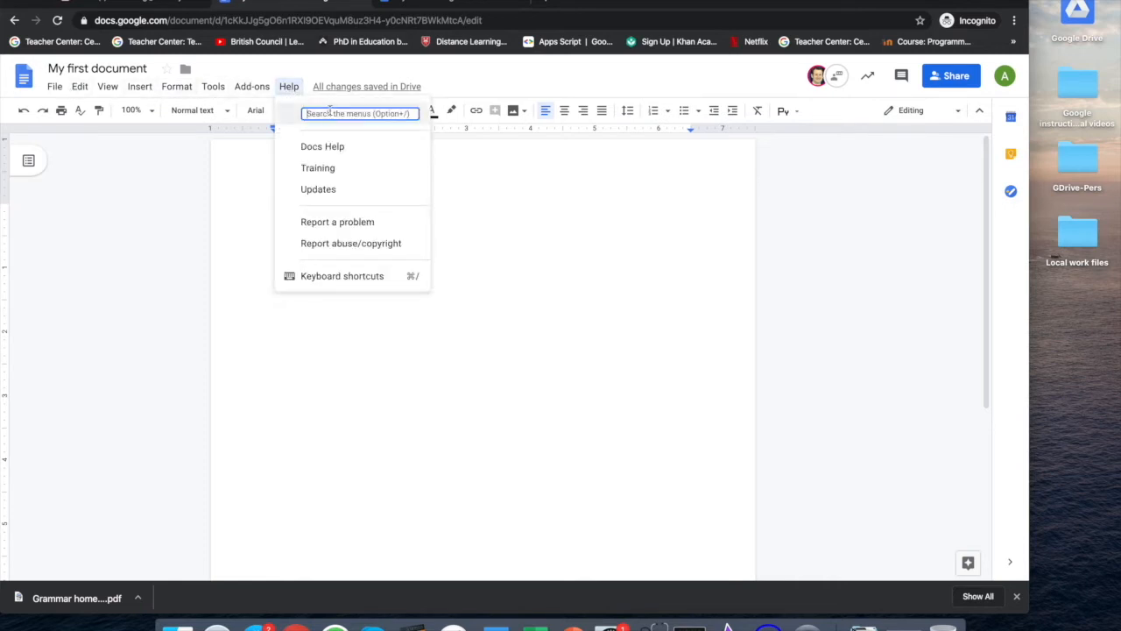
type("insert a table")
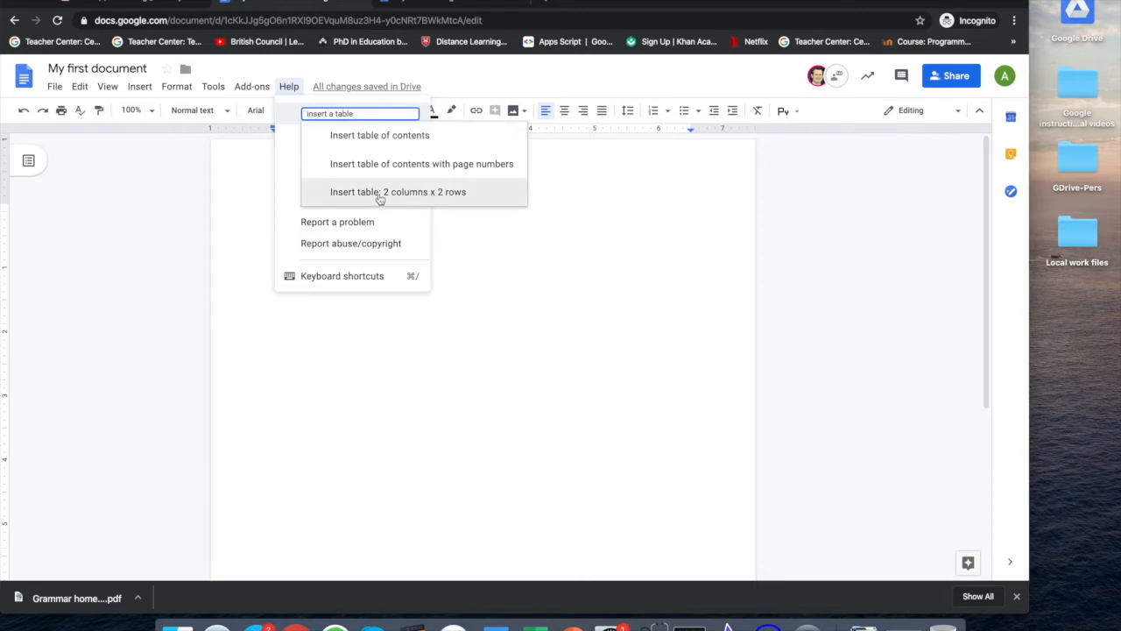
left_click(421, 193)
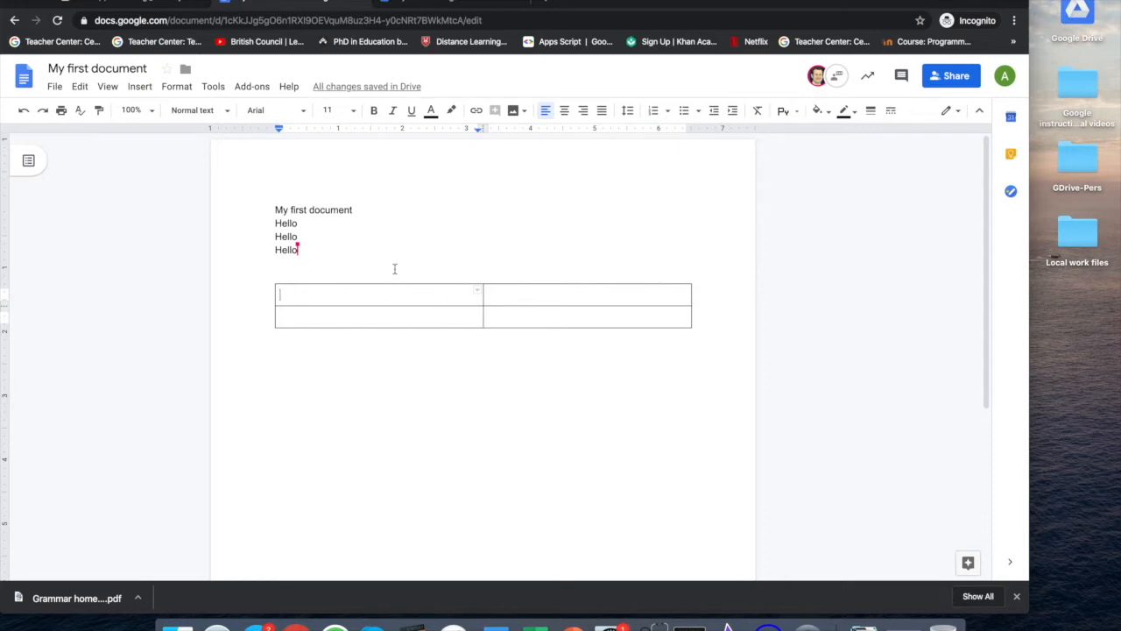
Step: Insert a row below the table's first row
left_click(291, 89)
left_click(321, 113)
type("add row")
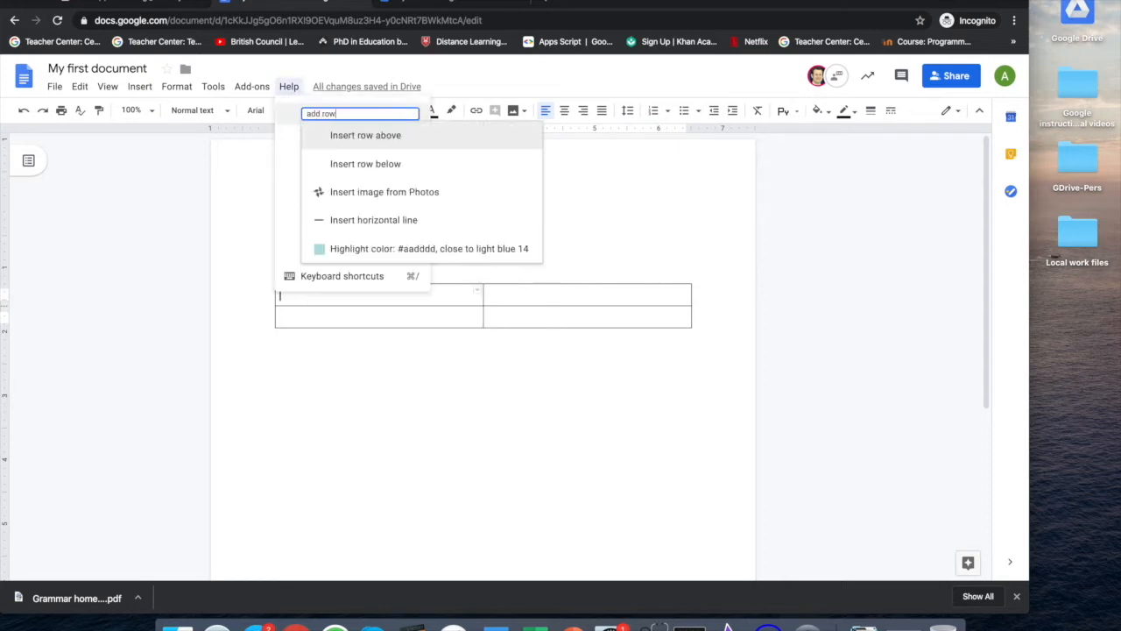
left_click(365, 163)
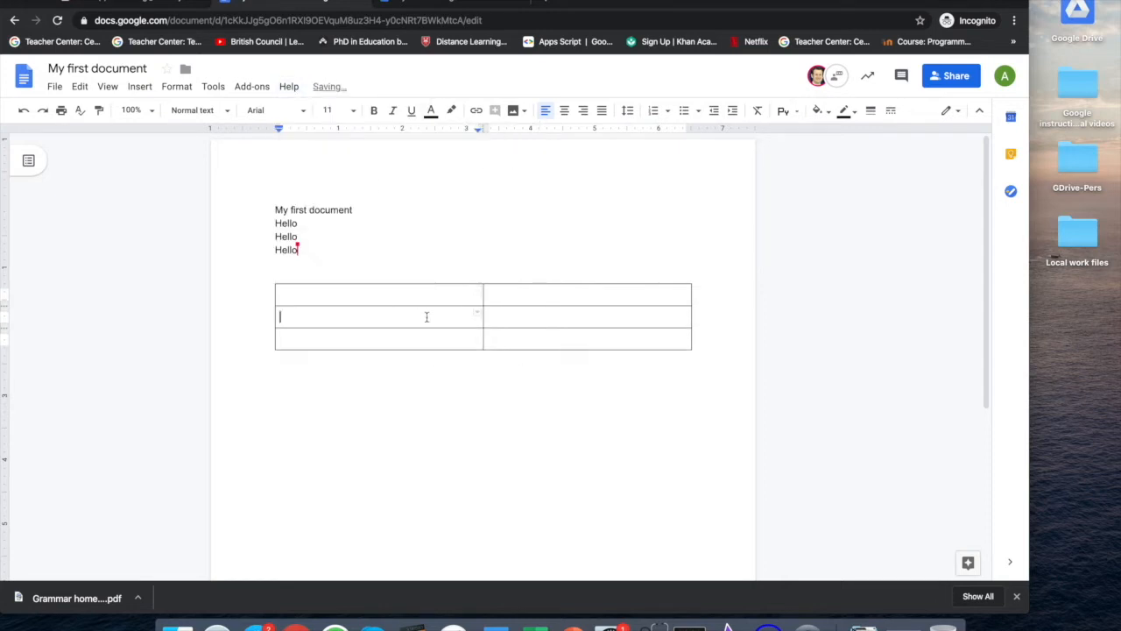
left_click(289, 89)
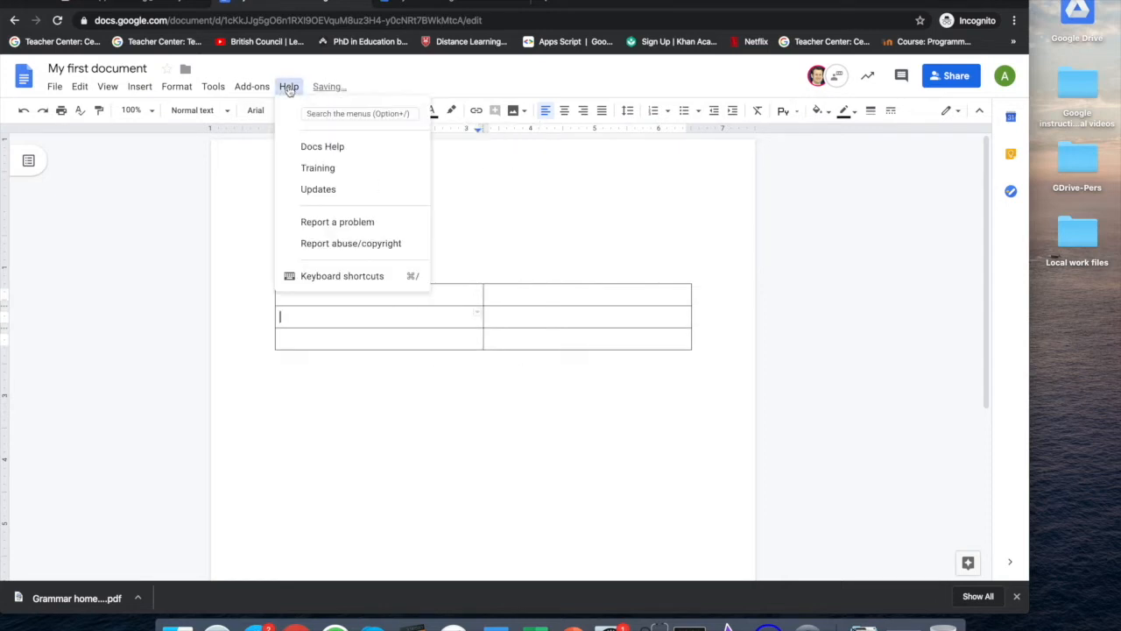
left_click(457, 382)
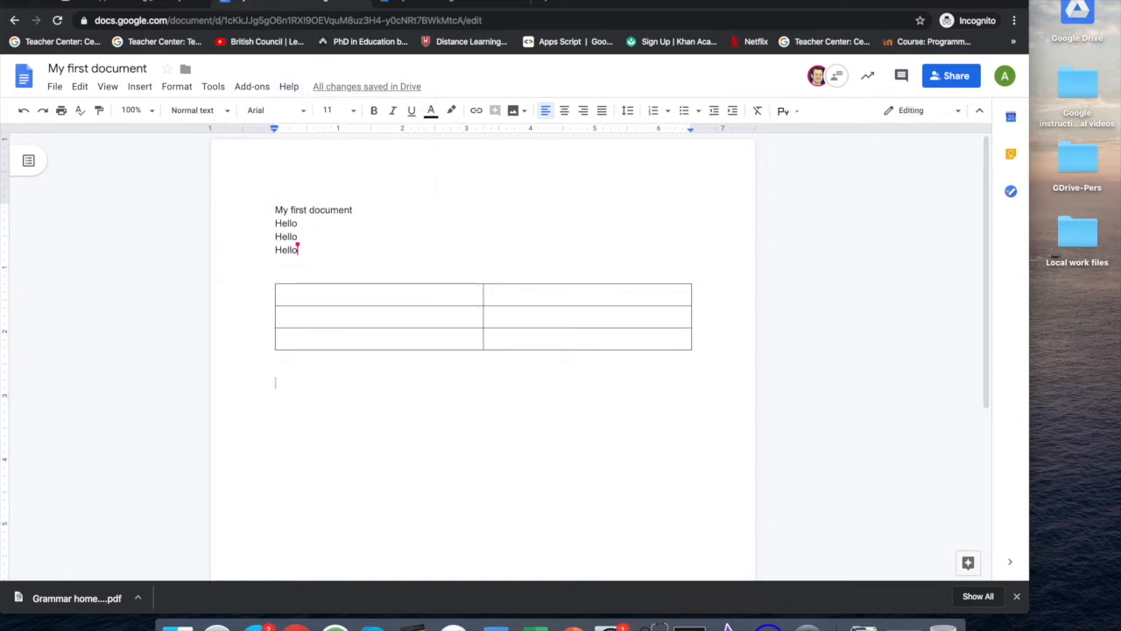
Step: Open the "RUS Global Persepctives Lesson Plan" document from My Drive
left_click(427, 3)
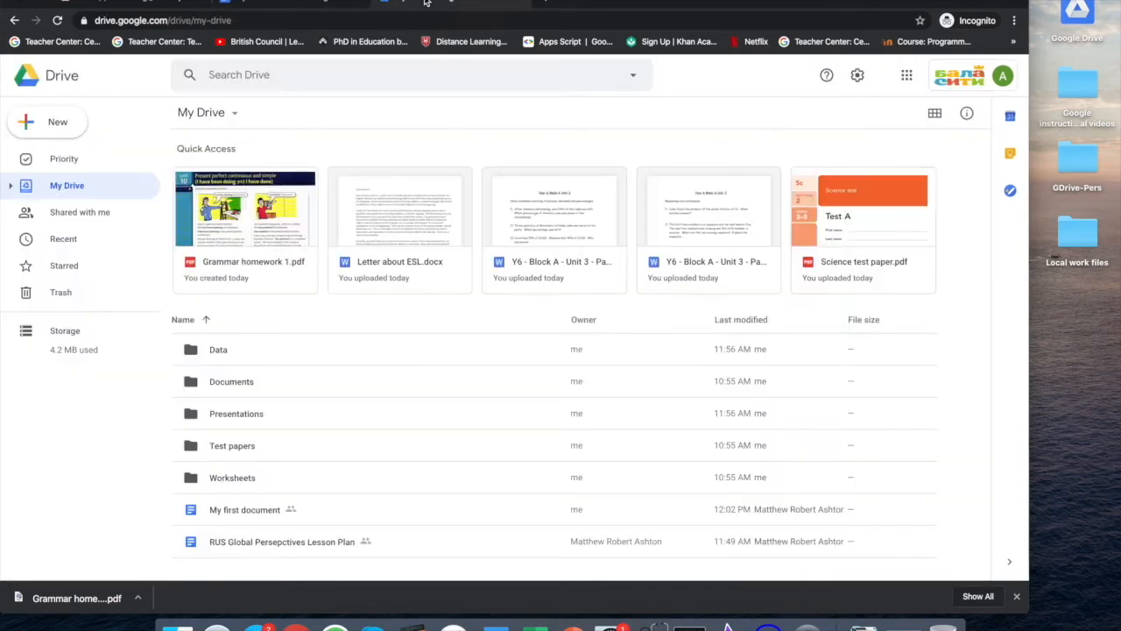
left_click(234, 543)
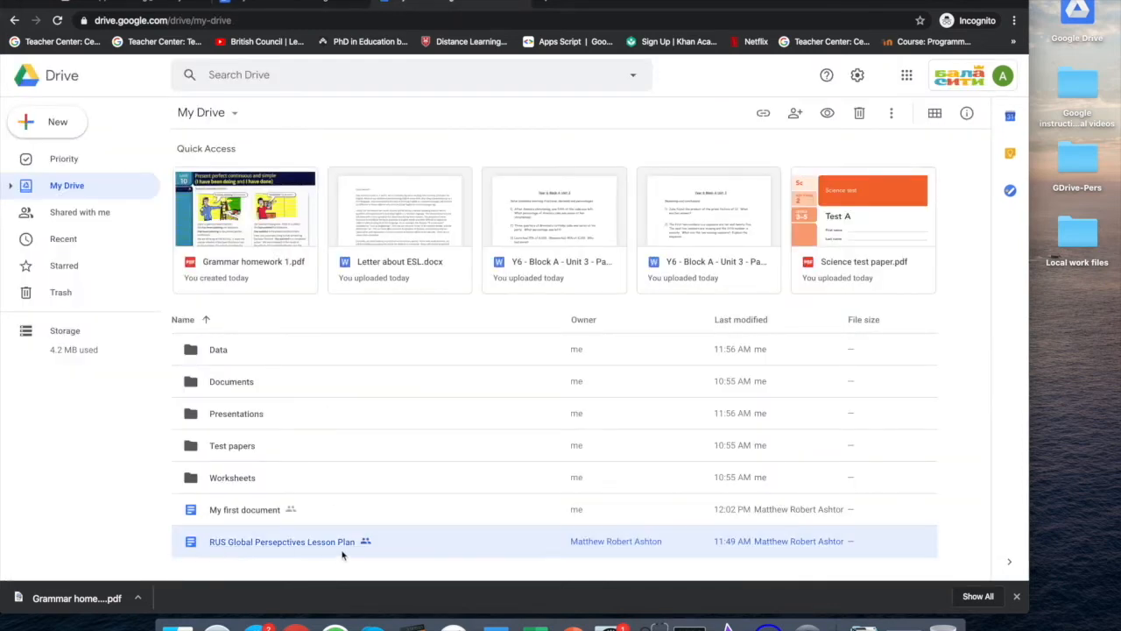
double_click(232, 541)
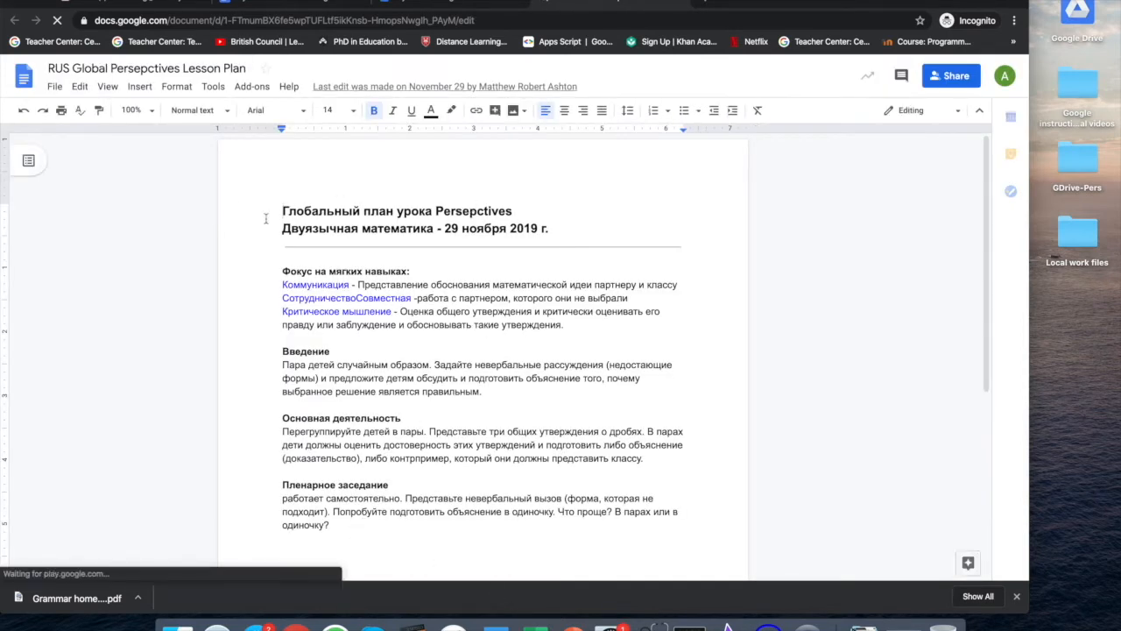
Step: Copy the whole text of the Russian lesson plan and clear the selection
key("super+a")
right_click(329, 238)
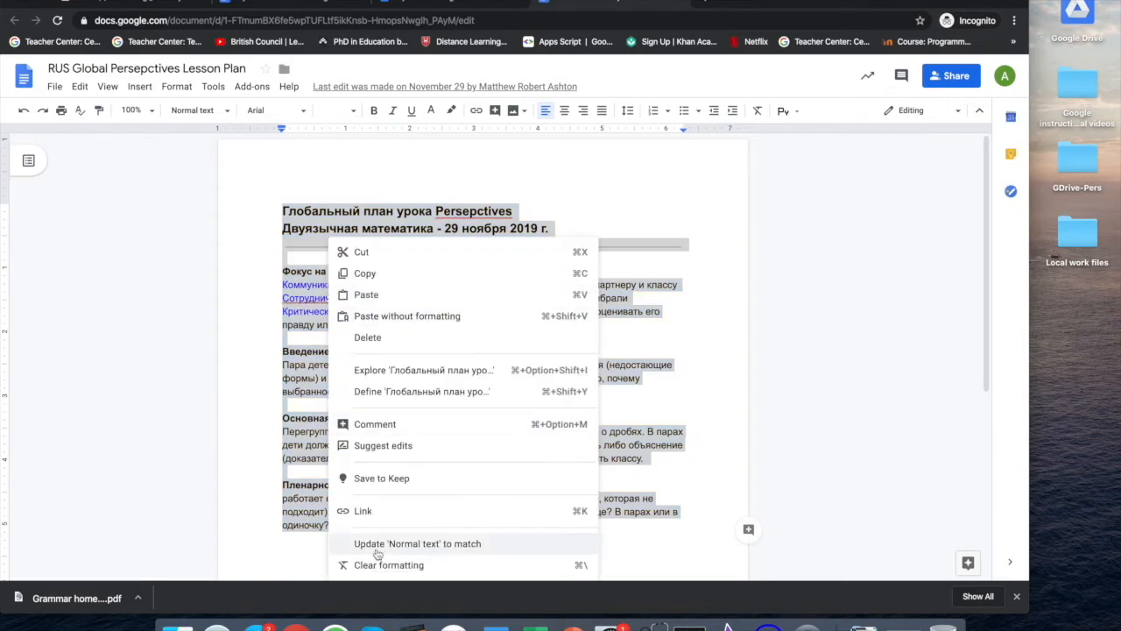
left_click(375, 275)
left_click(295, 211)
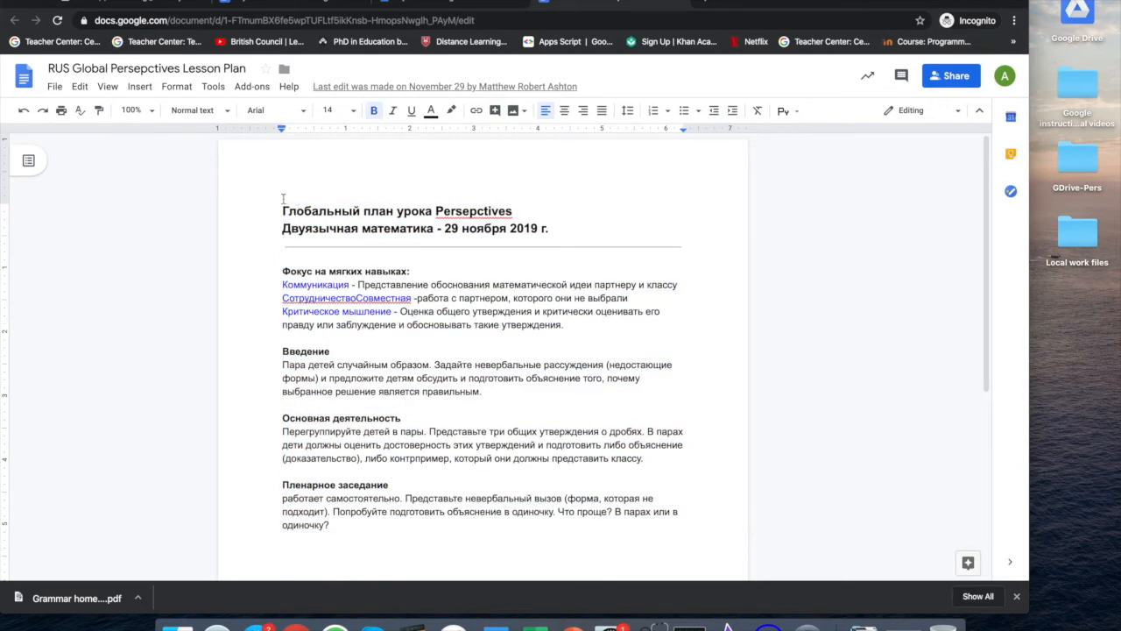
Step: Set up a translated copy of the Russian lesson plan with English as the target language
left_click(214, 87)
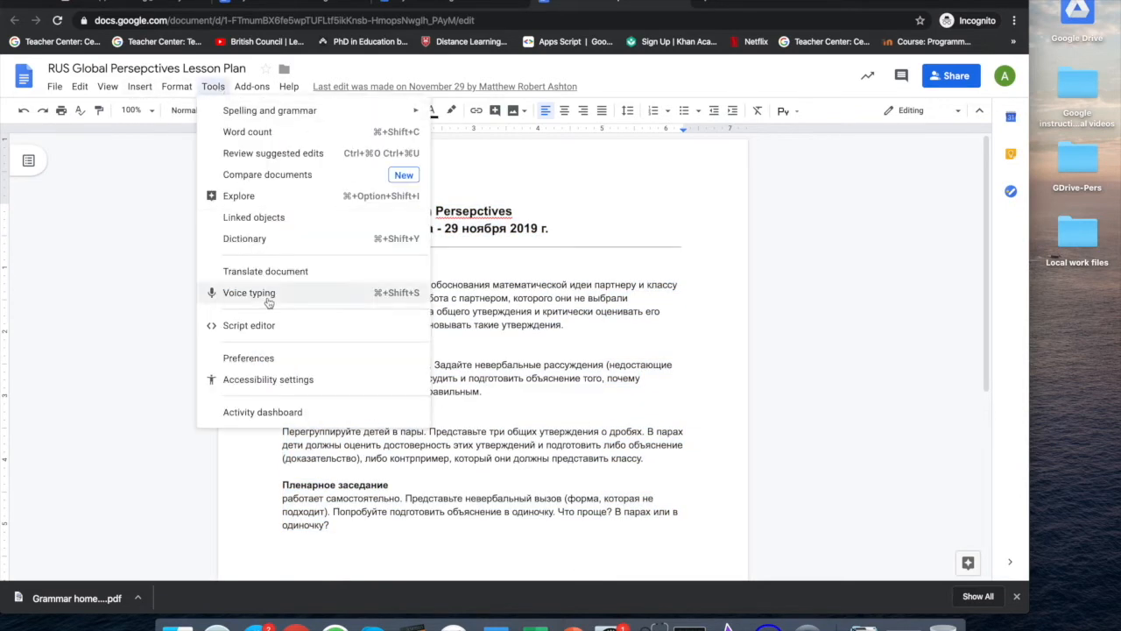
left_click(305, 272)
left_click(469, 350)
scroll(470, 470, "down", 5)
left_click(458, 407)
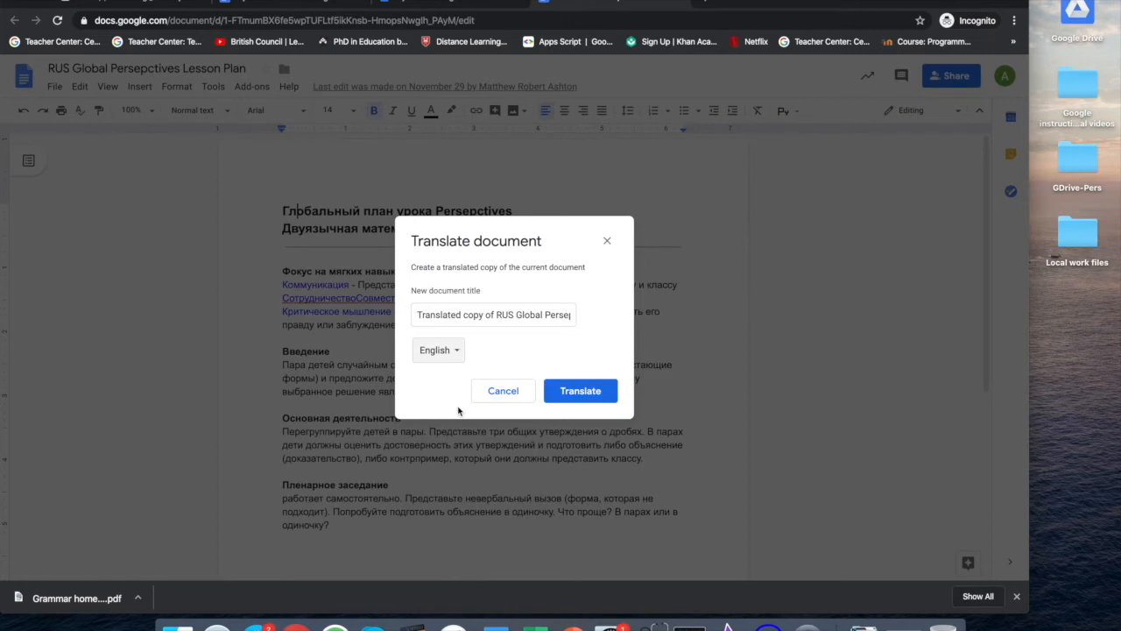
Step: Title the translated copy "ENG Global Persepctives Lesson Plan" and run the translation
left_click(494, 314)
left_click_drag(512, 316, 419, 315)
type("ENG")
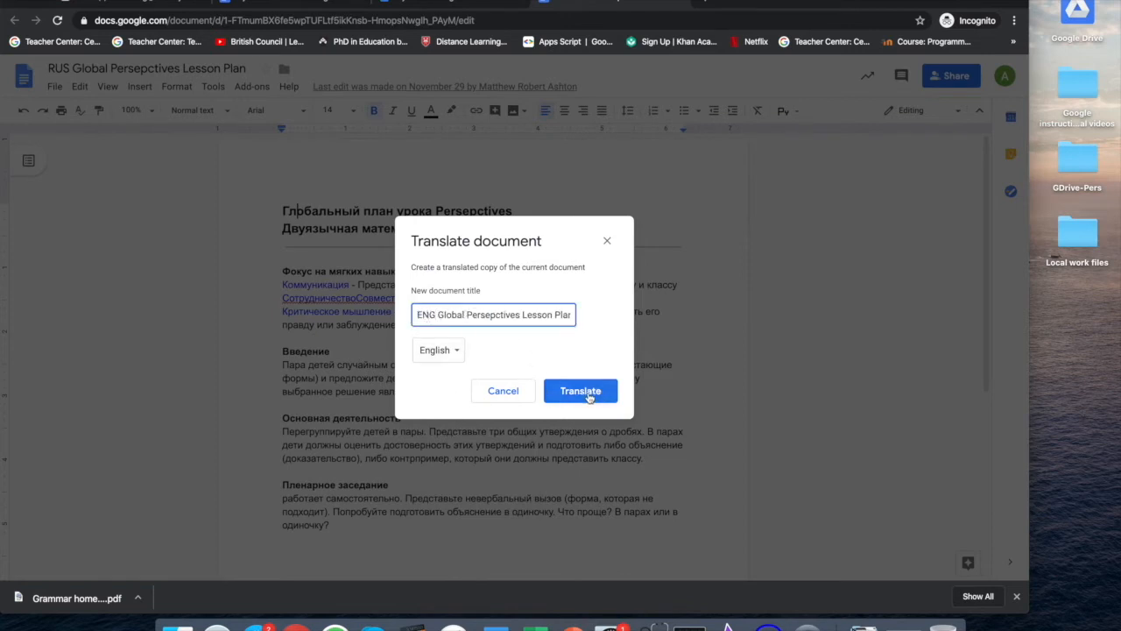
left_click(586, 394)
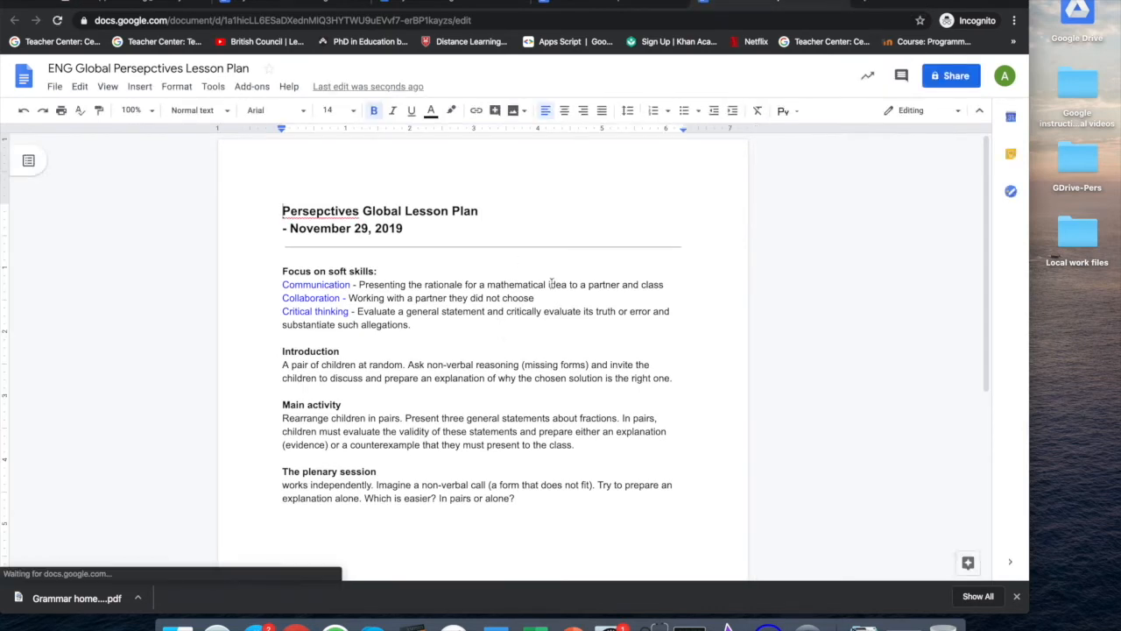
Step: Locate the translated English lesson plan among the files in My Drive
left_click(420, 3)
scroll(367, 467, "down", 1)
left_click(251, 502)
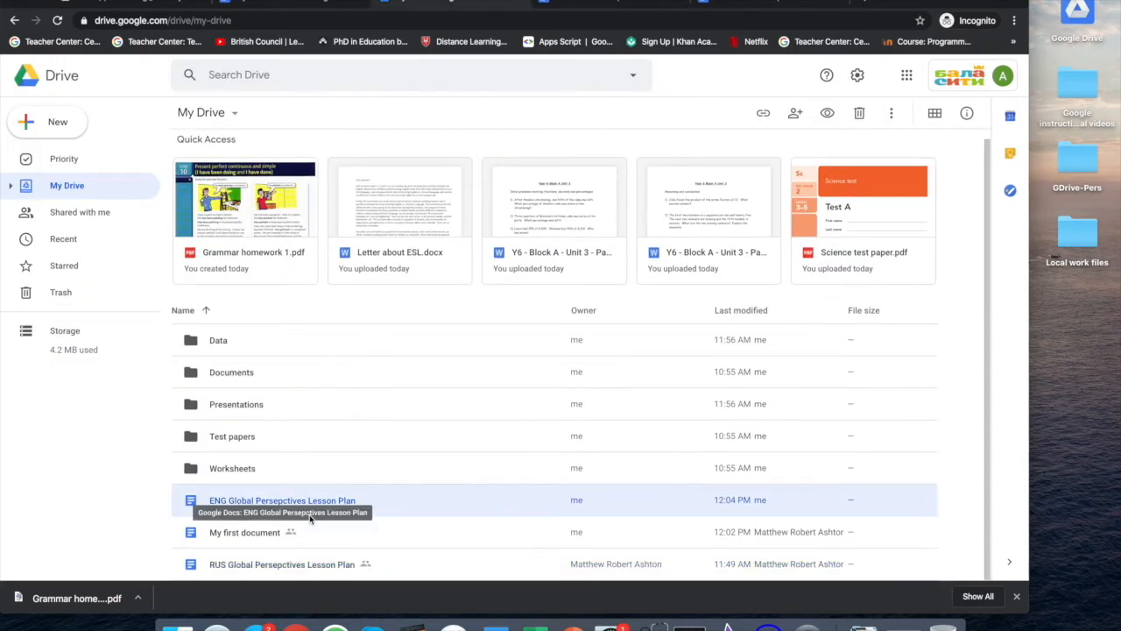
Step: Format the four text lines above the table in "My first document" as bold, italic, underlined and red
left_click(605, 5)
left_click(266, 4)
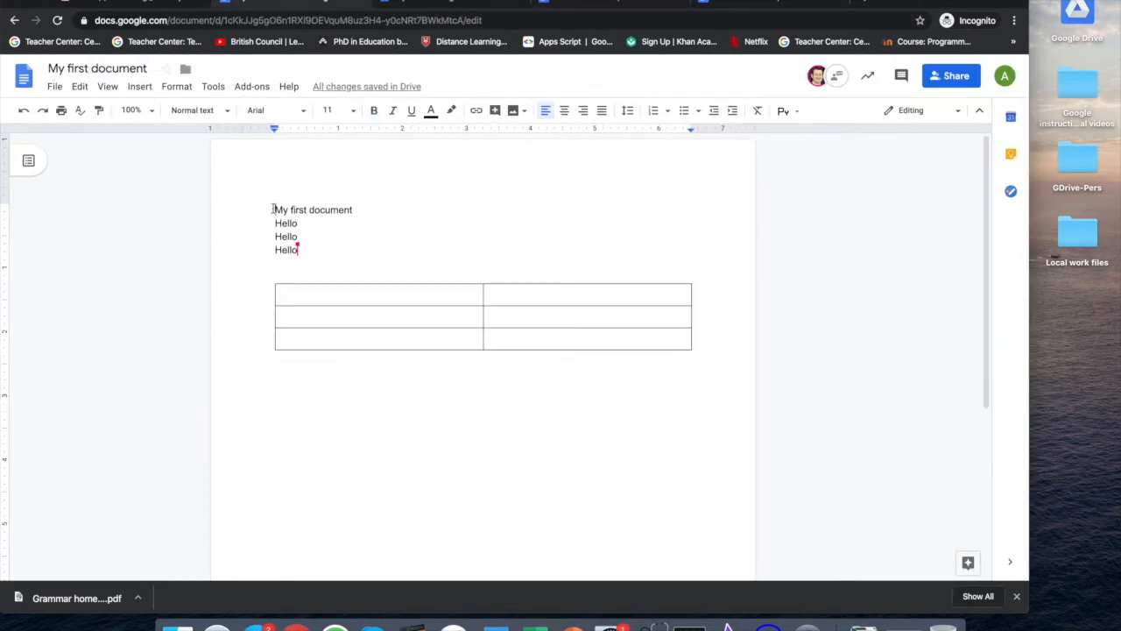
left_click_drag(274, 209, 332, 248)
left_click(375, 111)
left_click(392, 111)
left_click(411, 111)
left_click(431, 110)
left_click(449, 152)
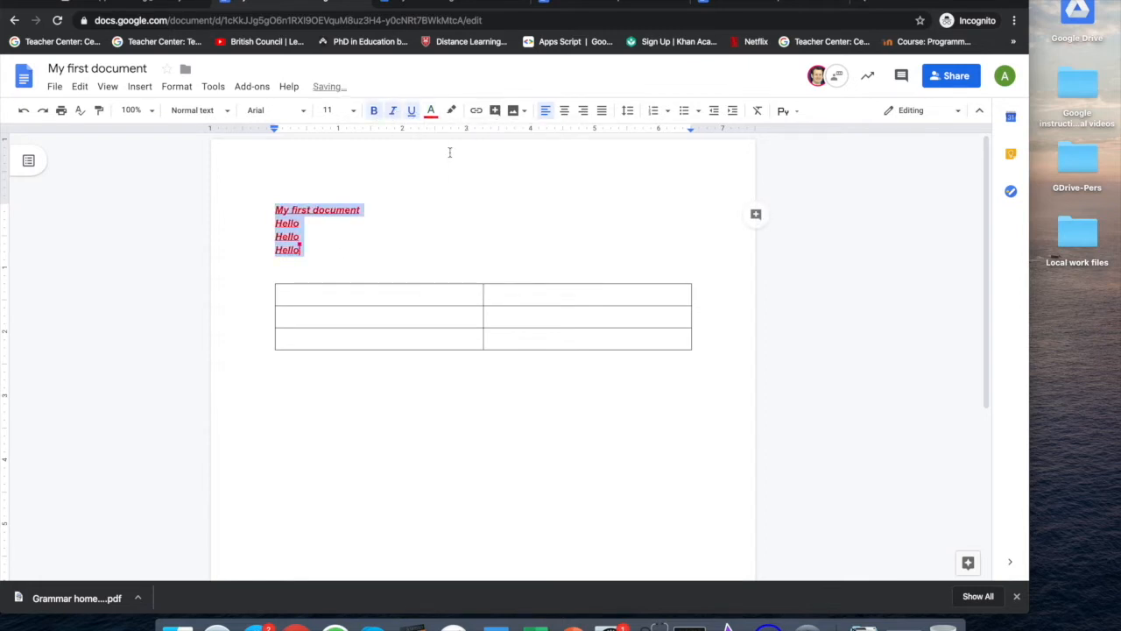
Step: Try a bulleted list on the empty line below the table and remove the bullet
left_click(393, 461)
left_click(686, 110)
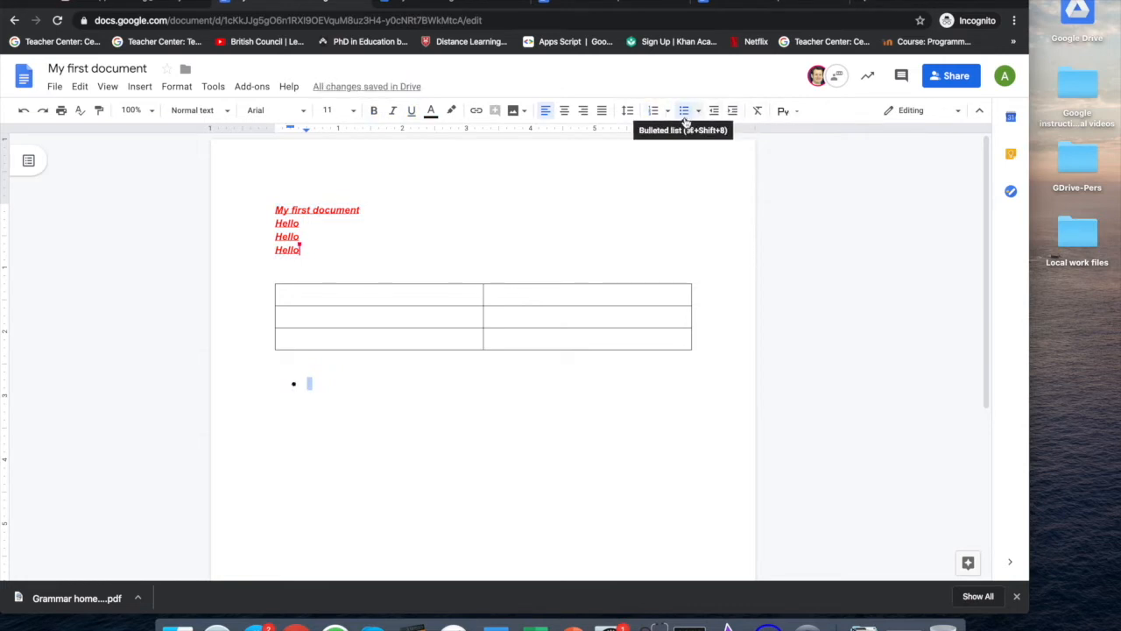
left_click(107, 86)
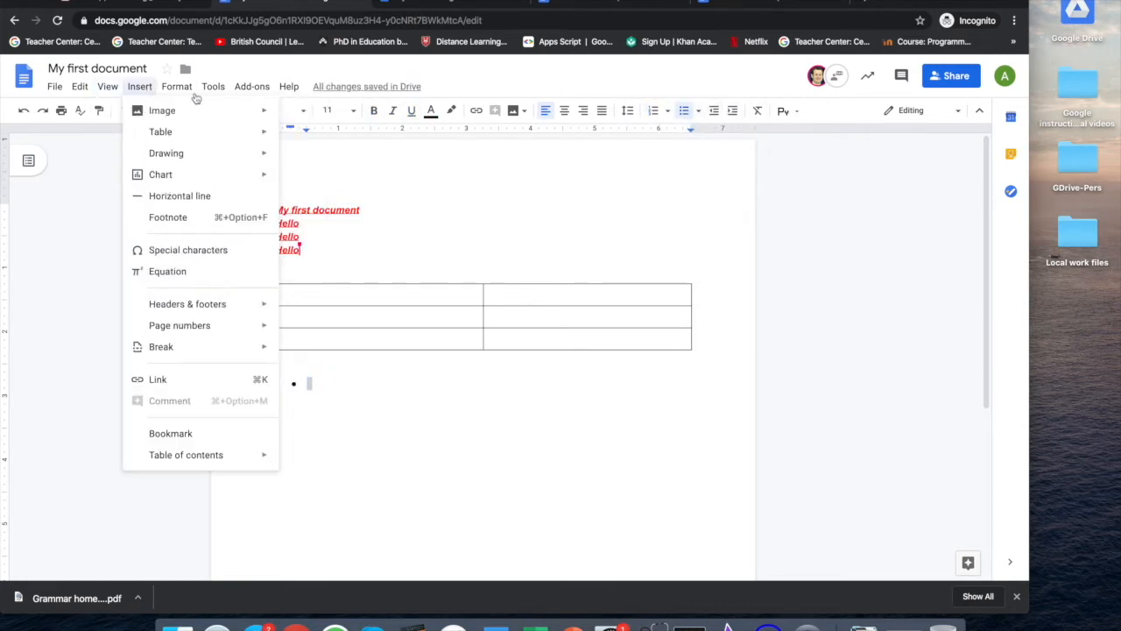
left_click(179, 89)
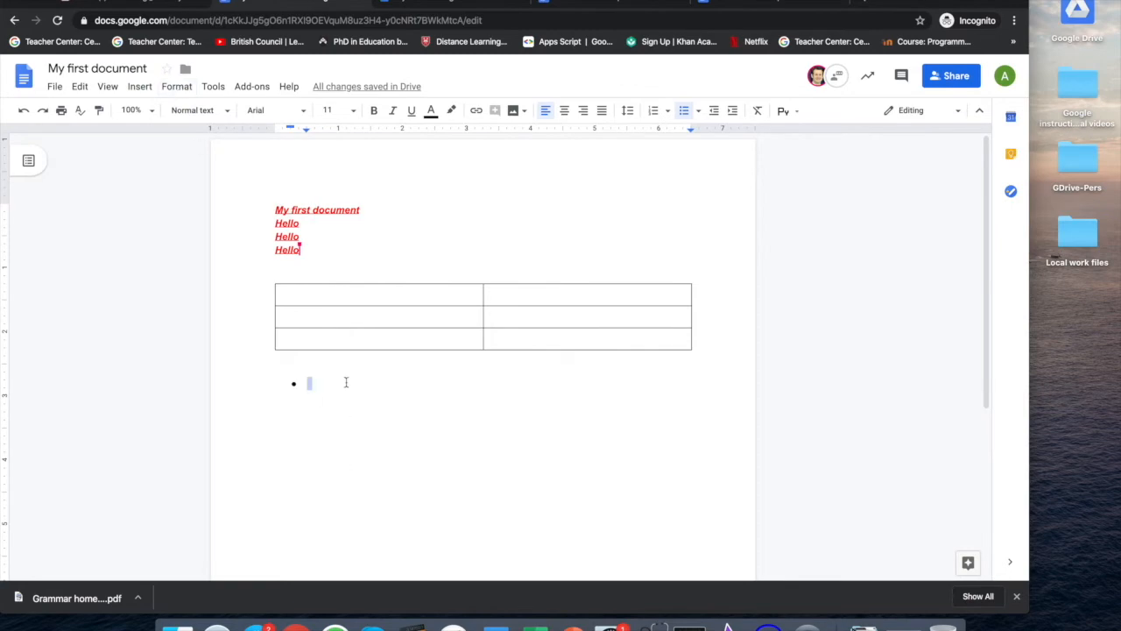
key("BackSpace")
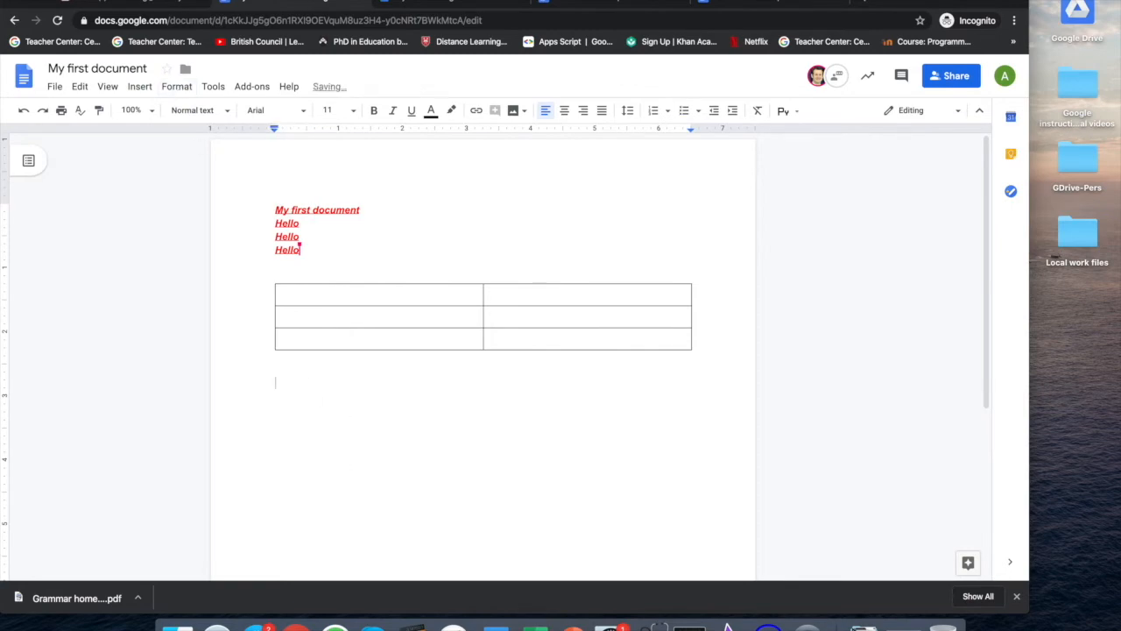
Step: Switch to Google Sheets from Gmail and create a blank spreadsheet
left_click(144, 3)
left_click(908, 78)
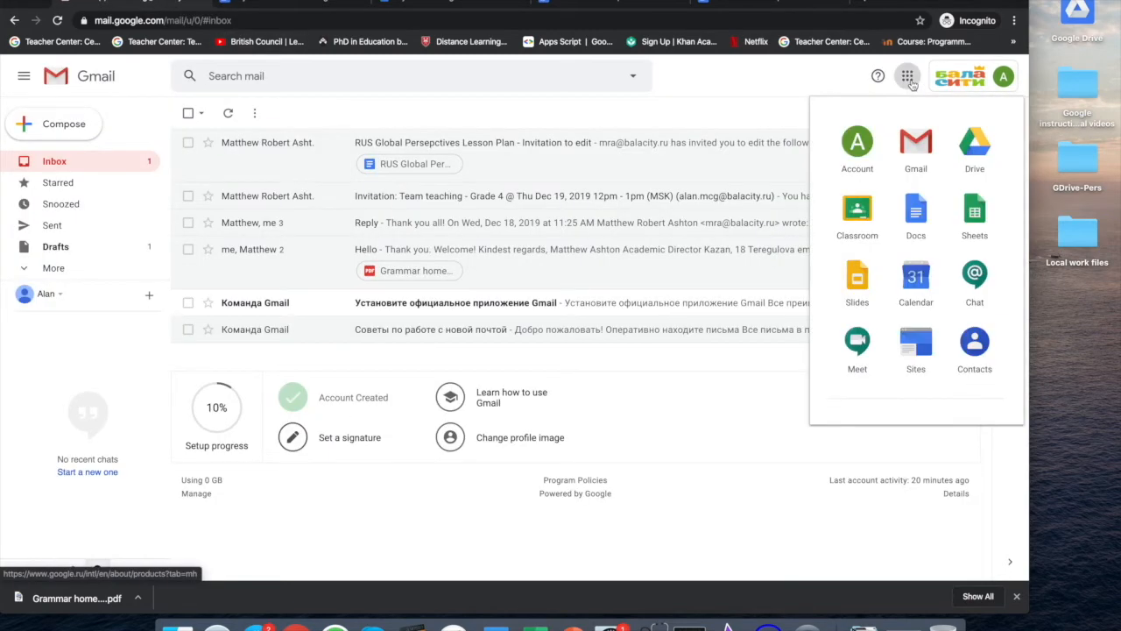
left_click(974, 215)
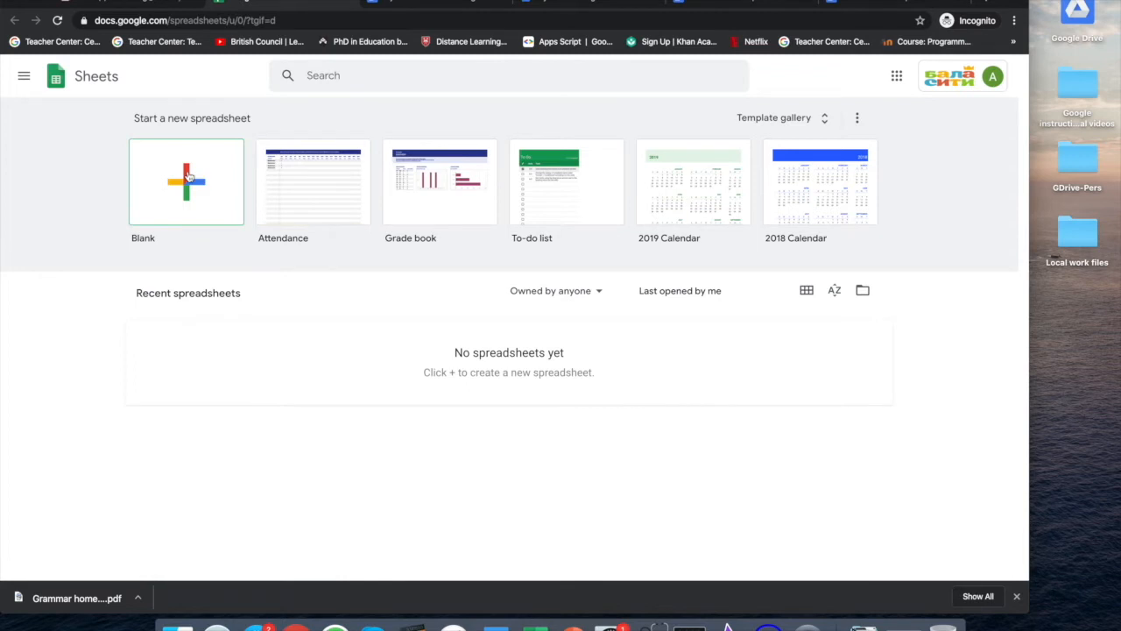
left_click(187, 186)
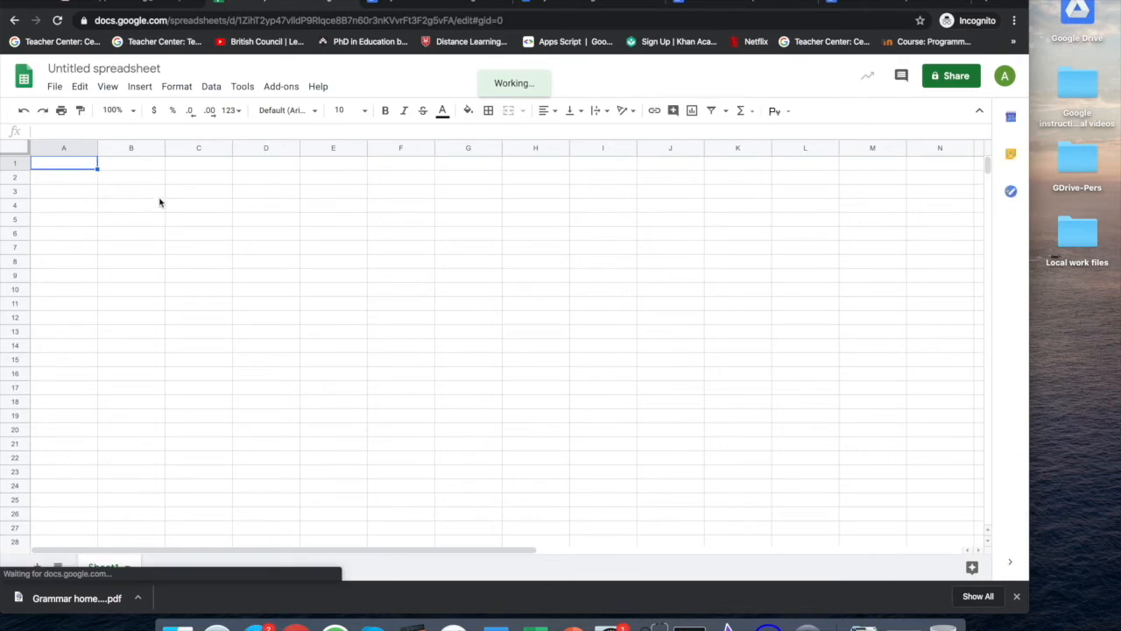
left_click(952, 75)
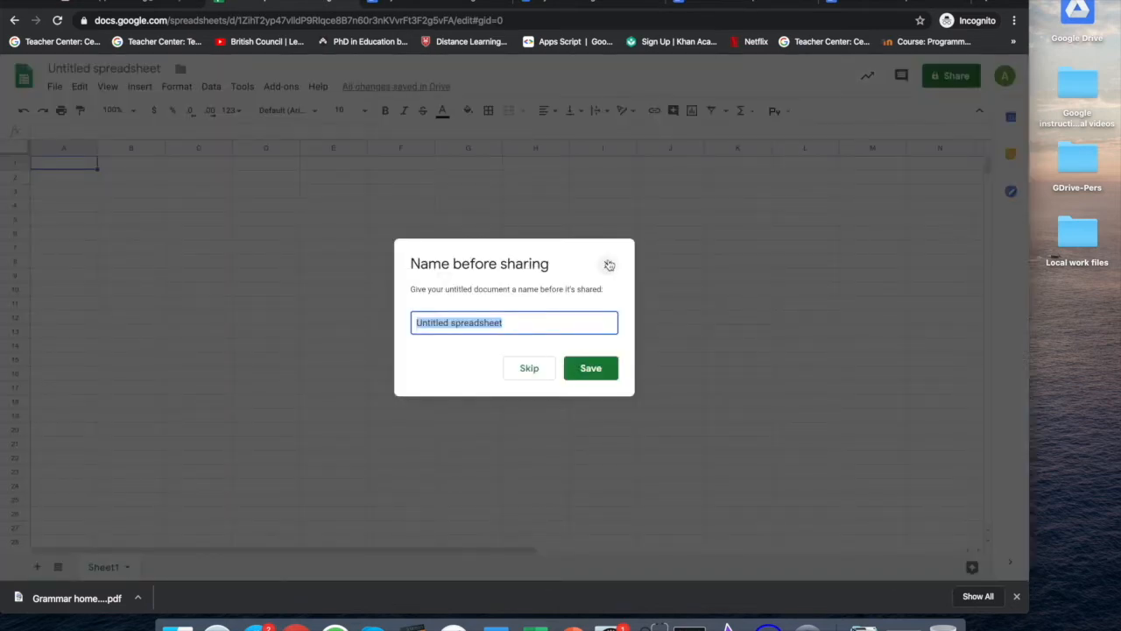
left_click(608, 264)
left_click(375, 376)
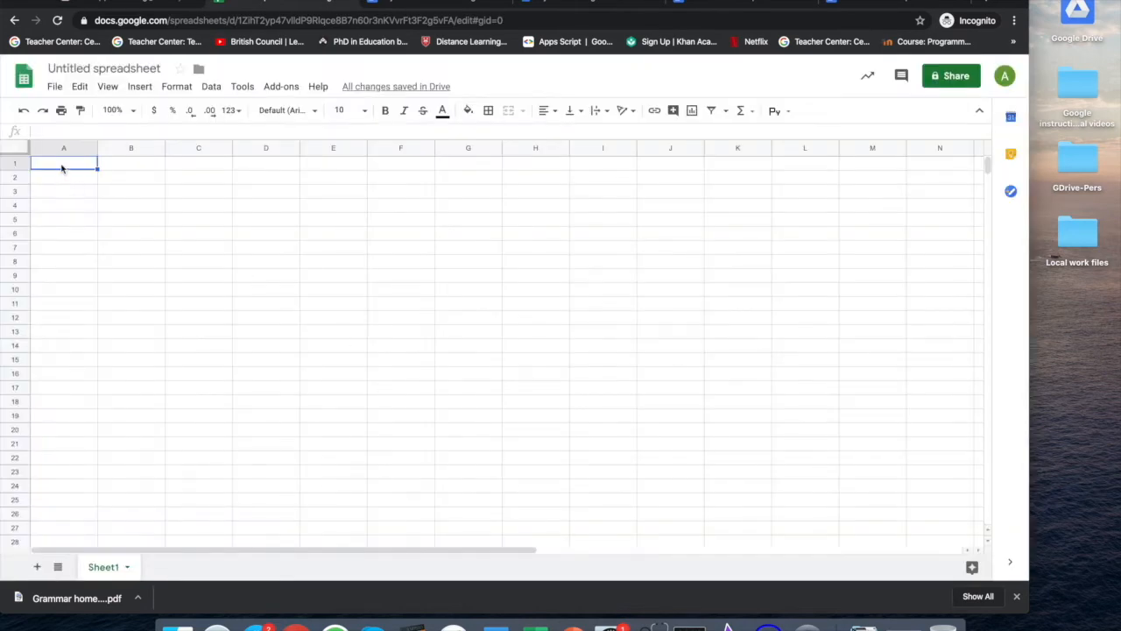
Step: Enter "Science experiment results" in A1, with the headings "Temperature" in A3 and "Speed of reaction" in B3
type("Science experiment results")
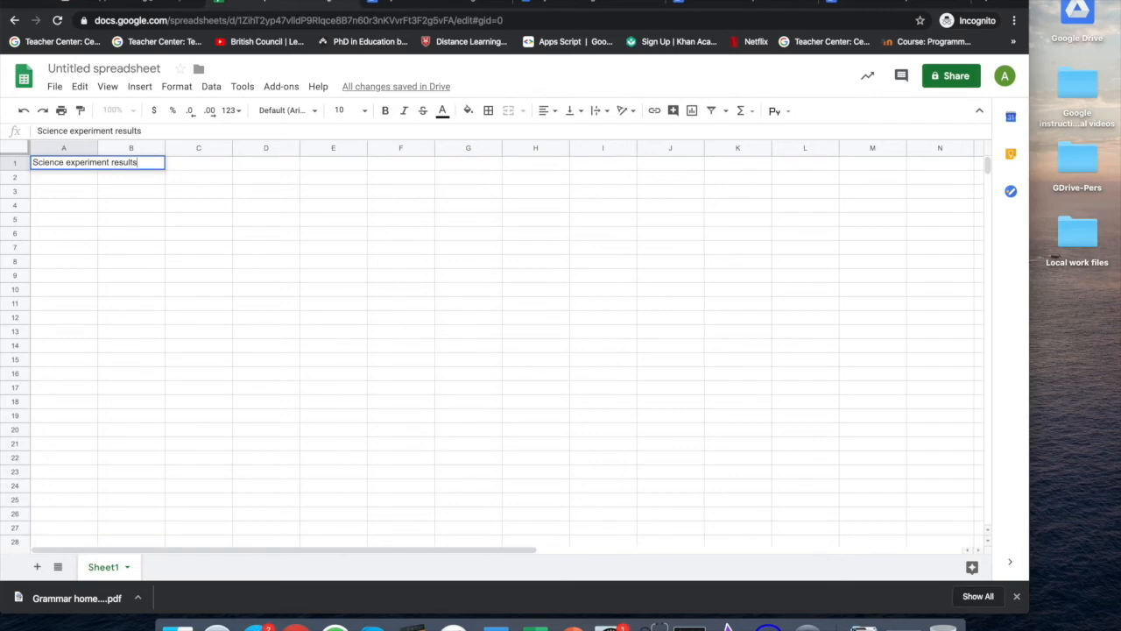
left_click(40, 194)
type("Temp")
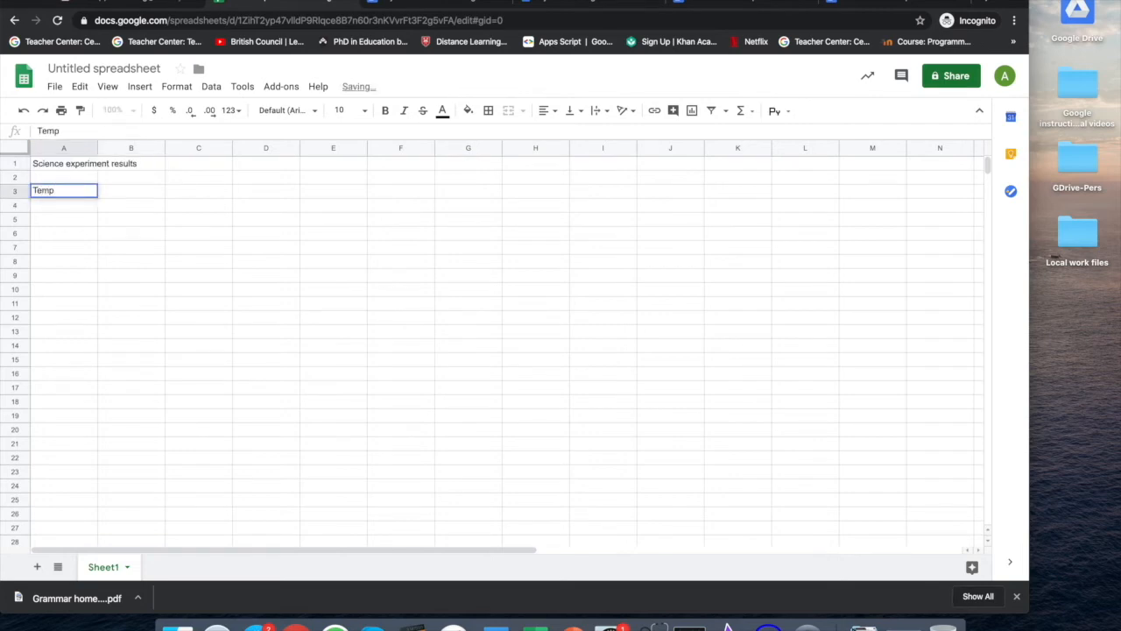
type("erature")
key("Tab")
type("Speed of reaction")
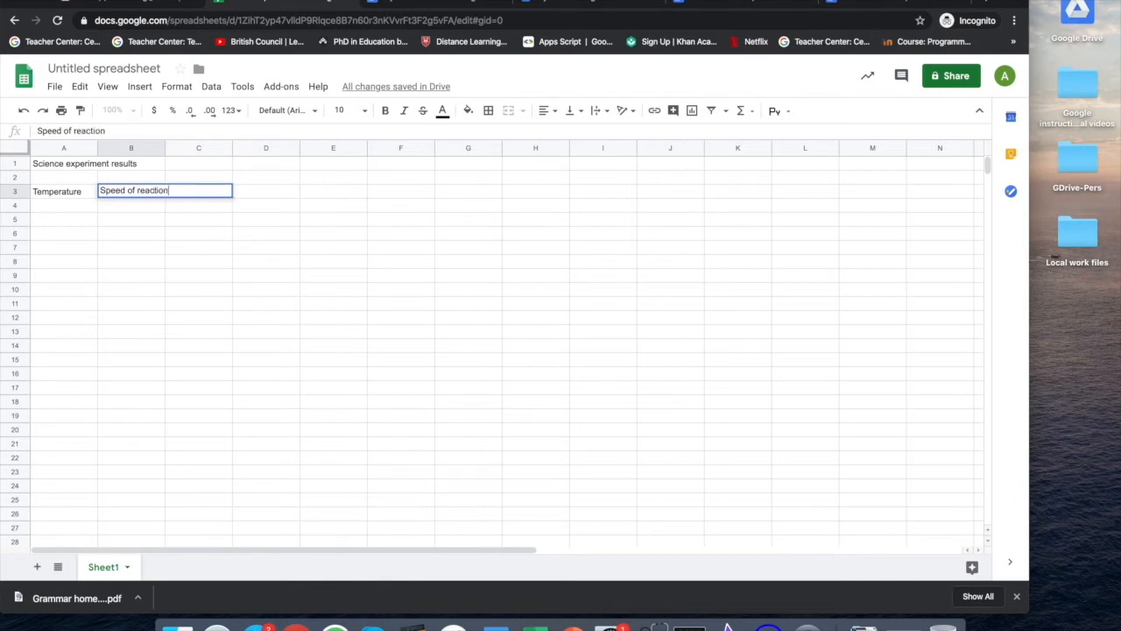
key("Return")
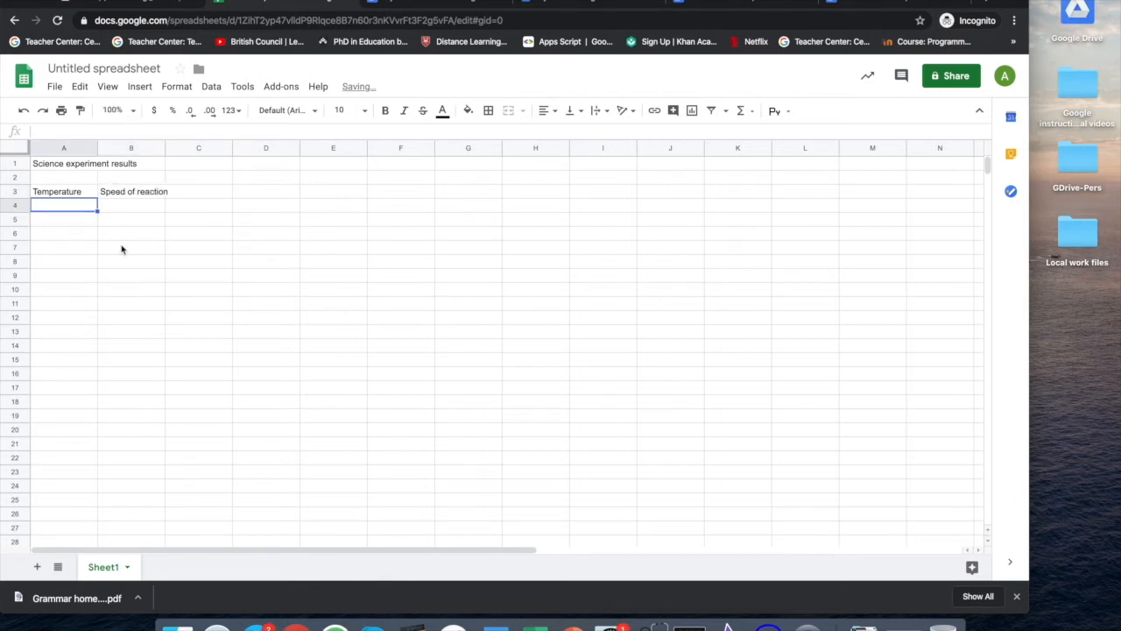
Step: Rename the untitled spreadsheet "Exp" and return to cell A4
left_click(104, 68)
type("Exp")
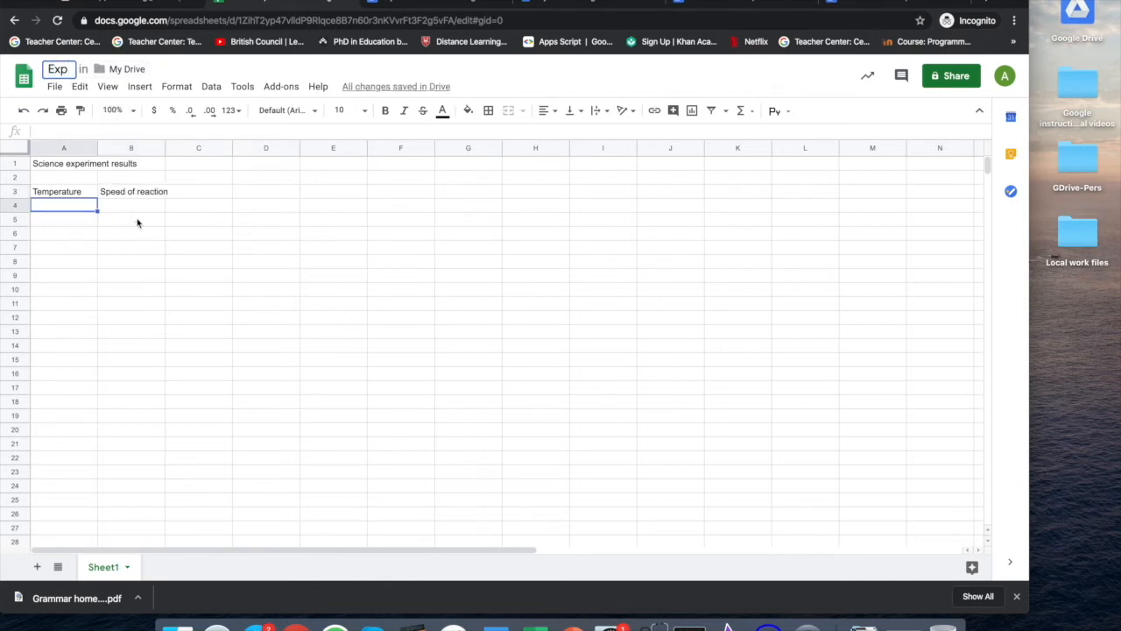
left_click(62, 207)
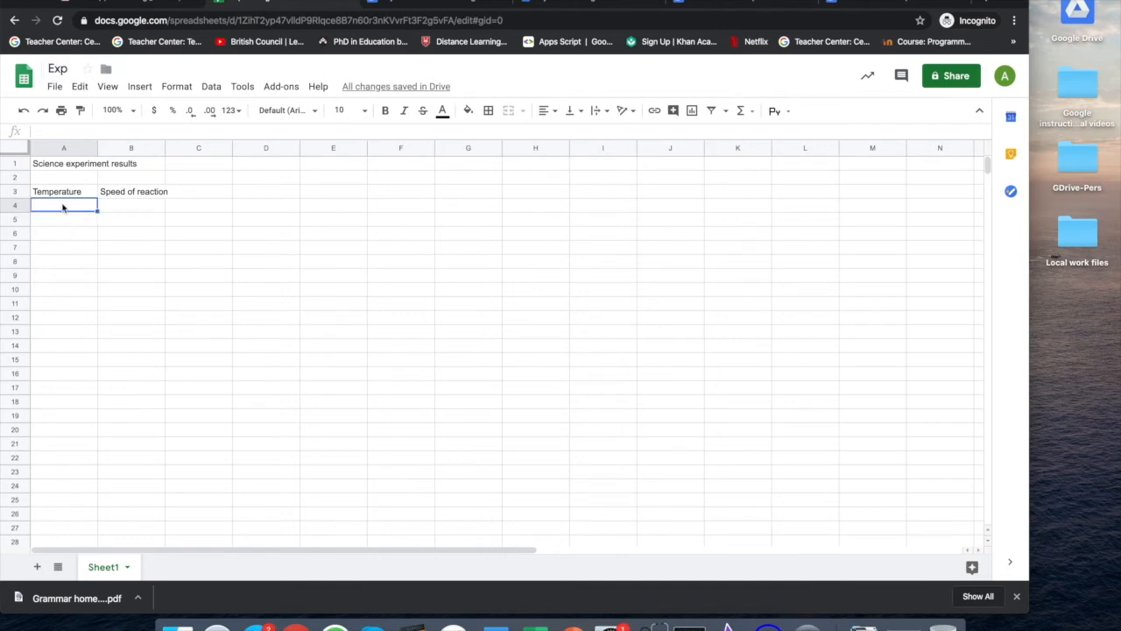
Step: Enter the temperatures 10, 20, 30, 40 and 50 in cells A4 to A8
type("10")
key("Return")
type("20")
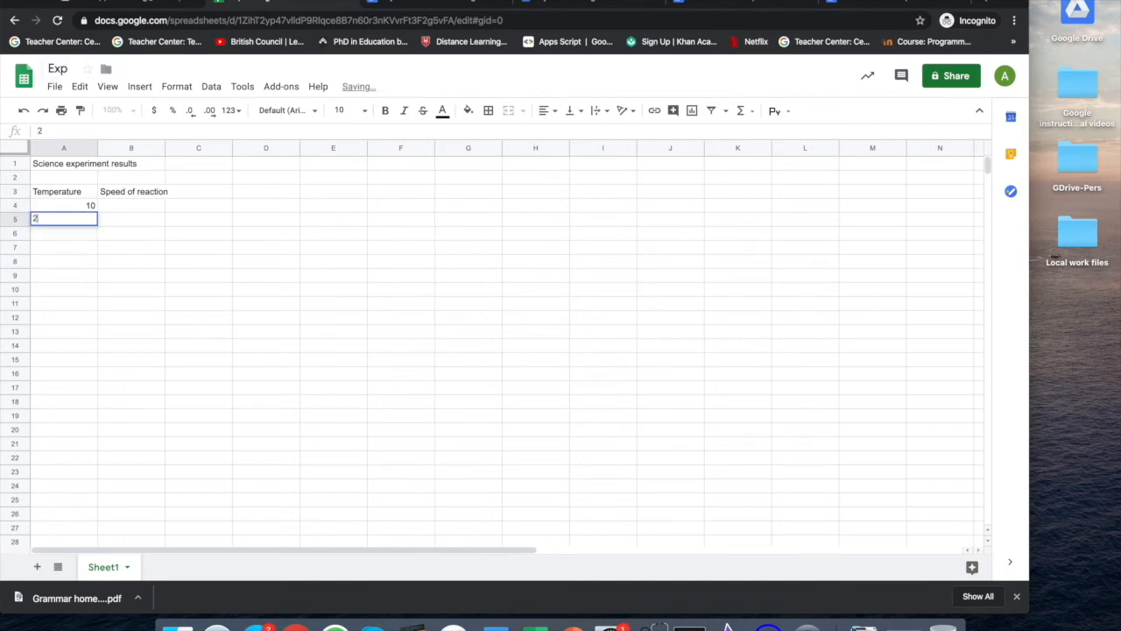
key("Return")
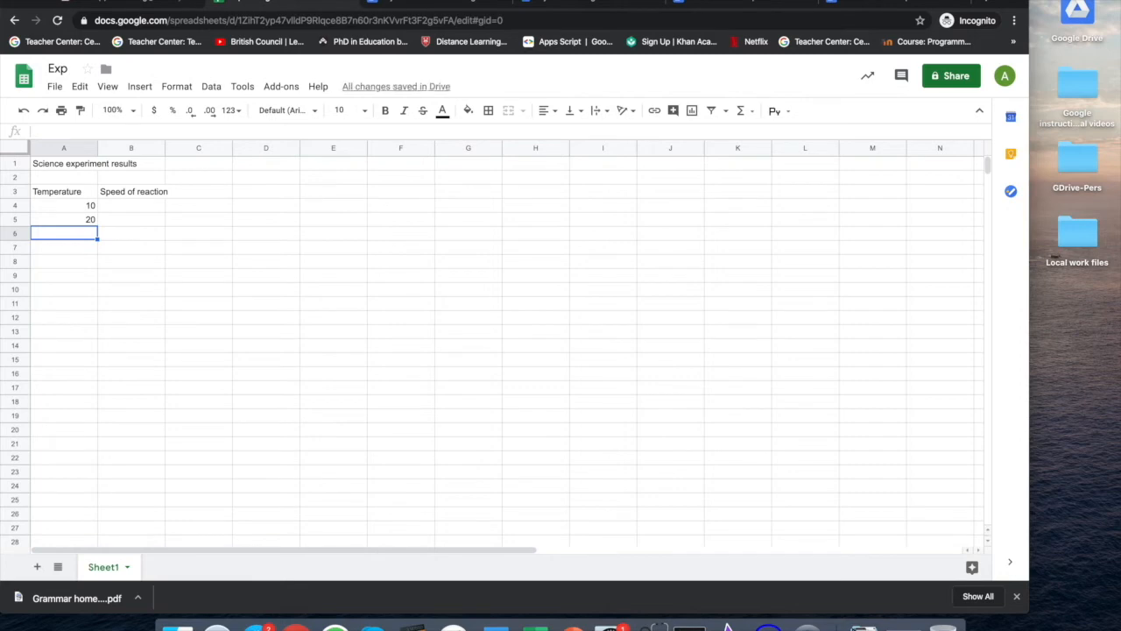
type("30")
key("Return")
type("40")
key("Return")
type("50")
key("Tab")
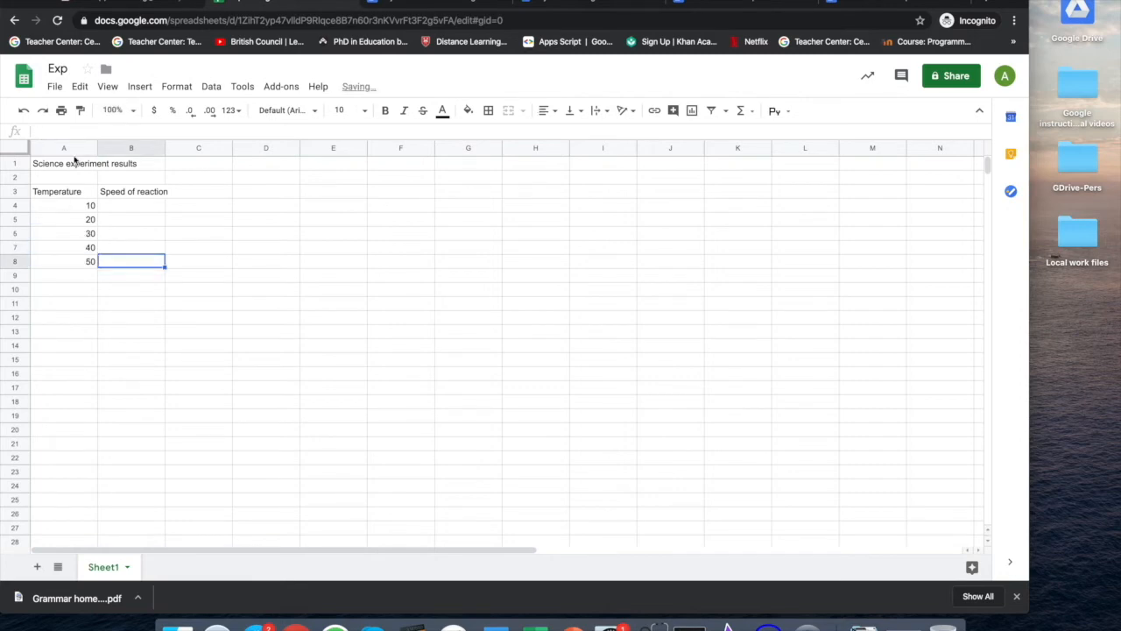
Step: Enter the reaction speeds 30, 26, 23, 16 and 10 in cells B4 to B8
left_click(122, 208)
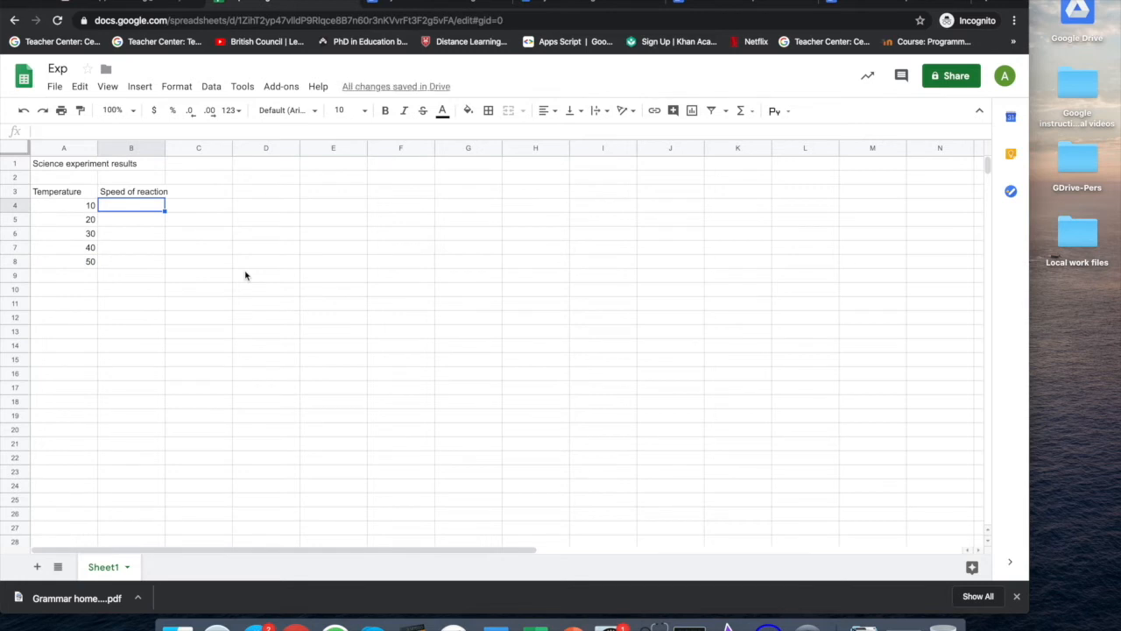
type("30")
key("Return")
type("26")
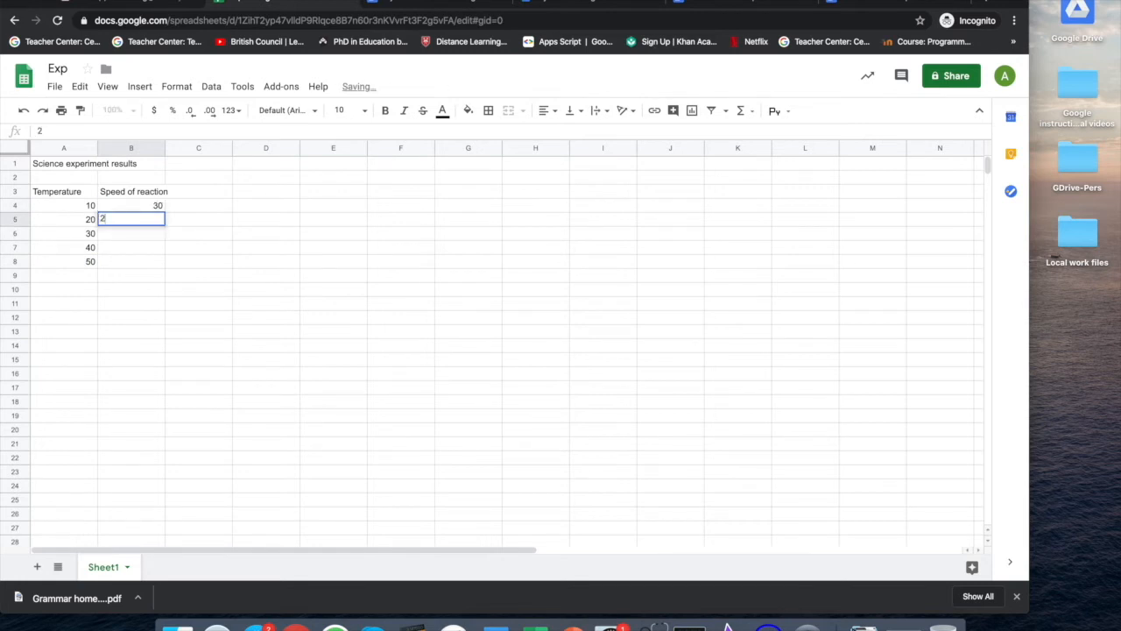
key("Return")
type("23")
key("Return")
type("16")
key("Return")
type("10")
key("Return")
Step: Insert a chart of the temperature and reaction speed data in A3:B8, try other chart types, and remove the chart
left_click(52, 168)
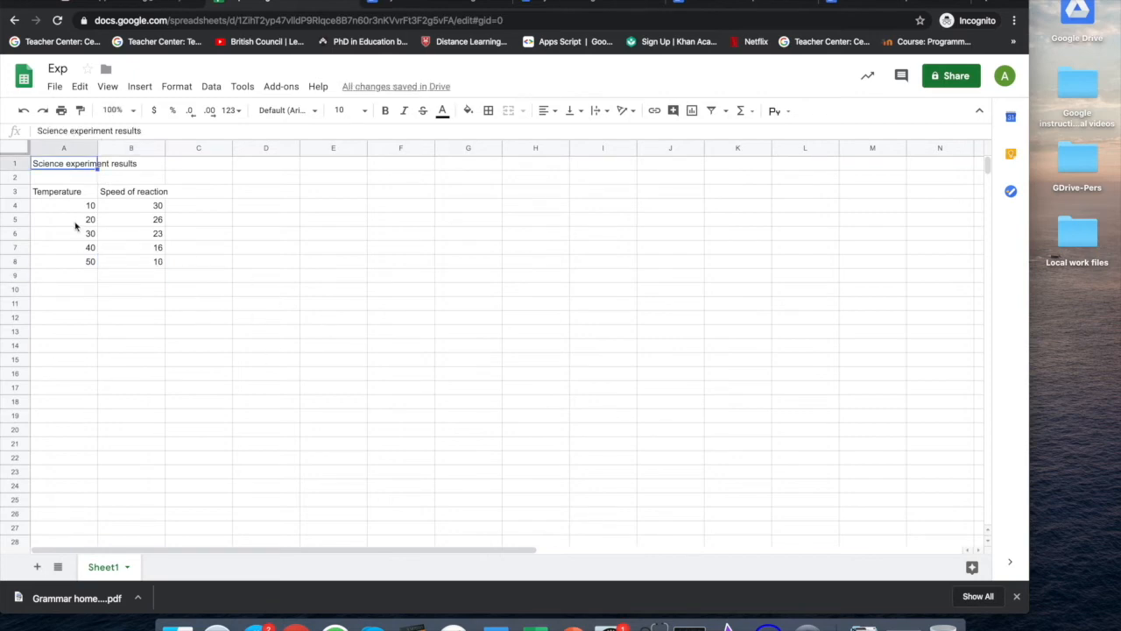
left_click(70, 206)
left_click_drag(55, 193, 134, 266)
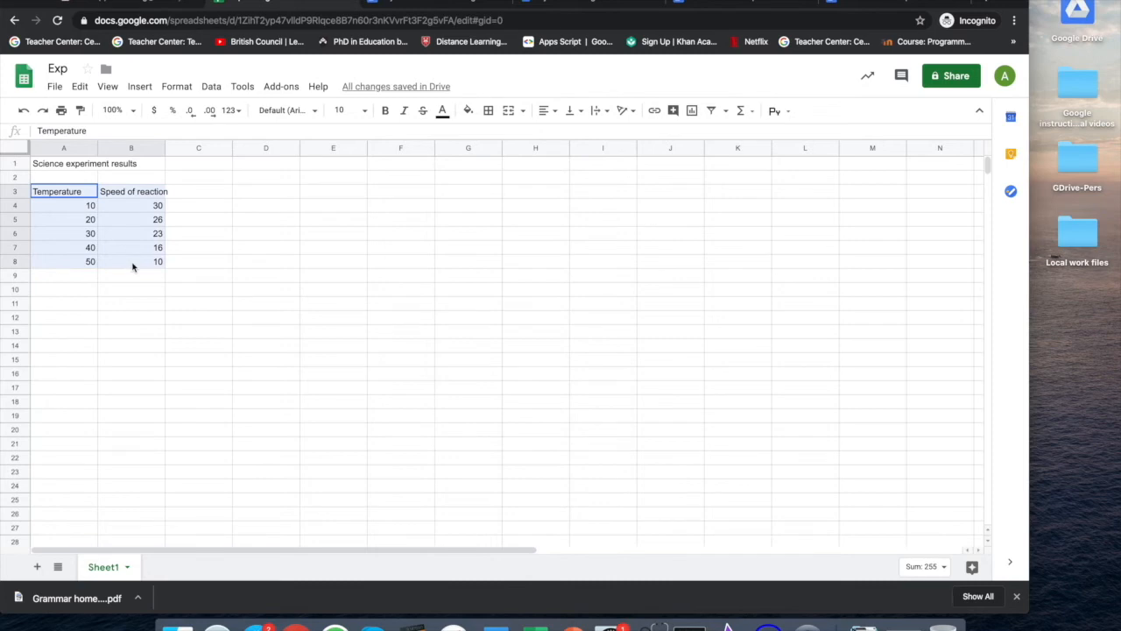
left_click(693, 116)
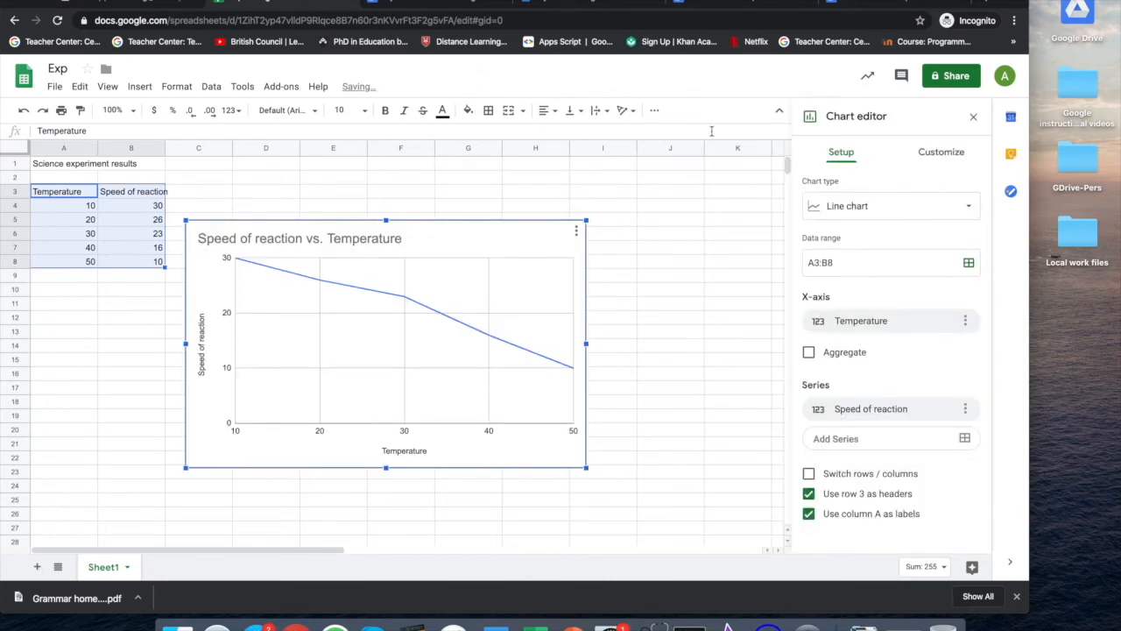
left_click(870, 215)
left_click(935, 285)
left_click(892, 204)
left_click(847, 339)
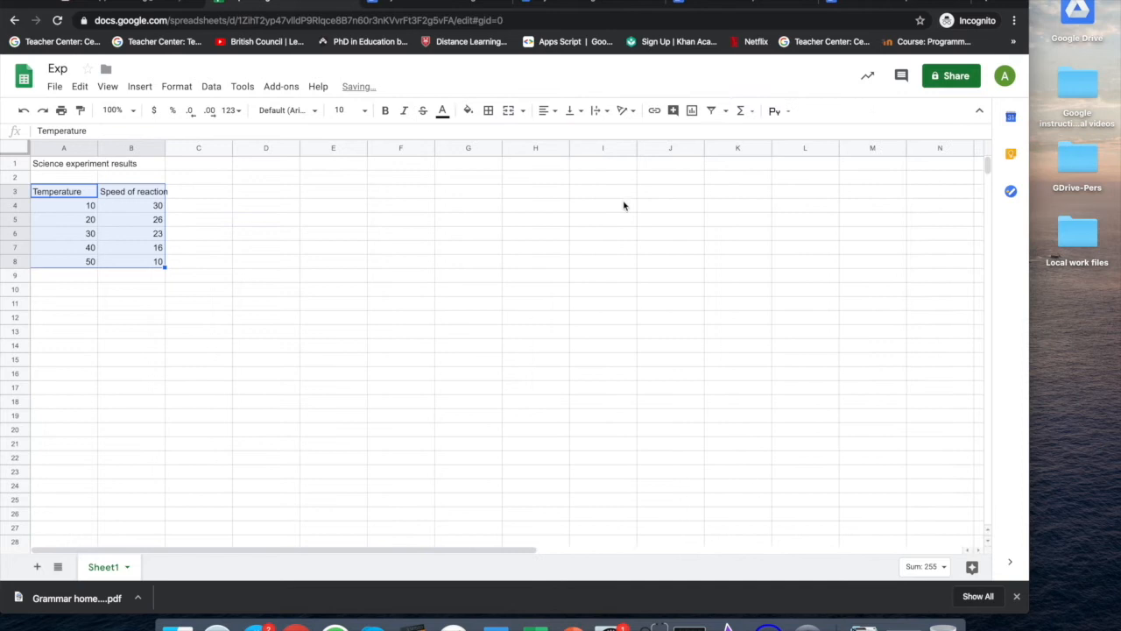
Step: Extend the title in A1 to read "Science experiment results for an experiment into reaction speed"
left_click(66, 165)
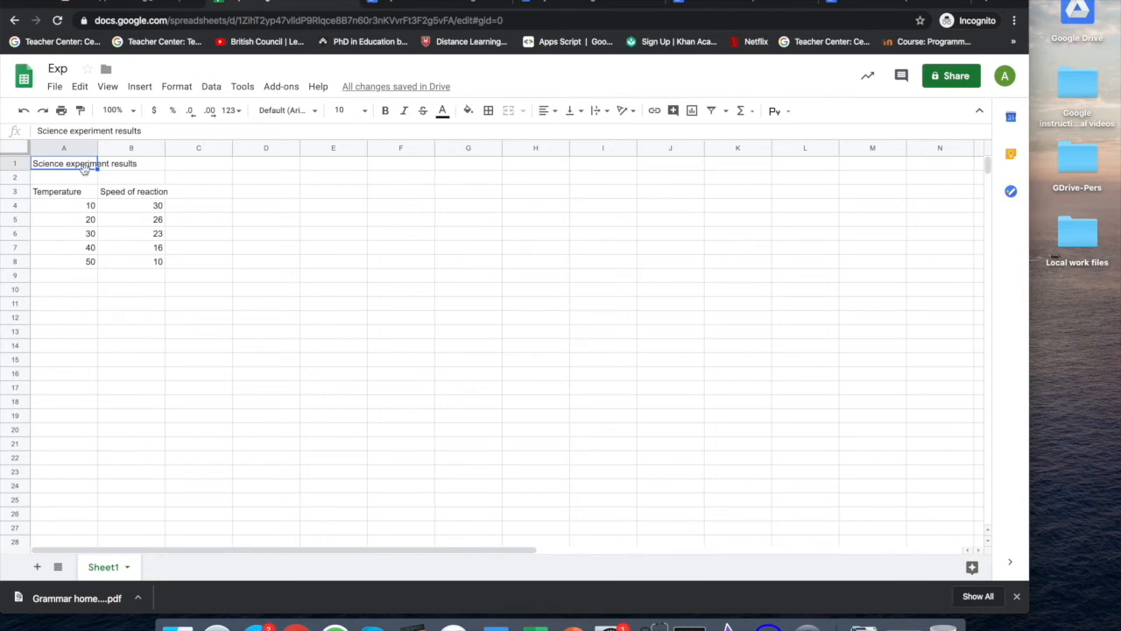
left_click(194, 131)
type("for ")
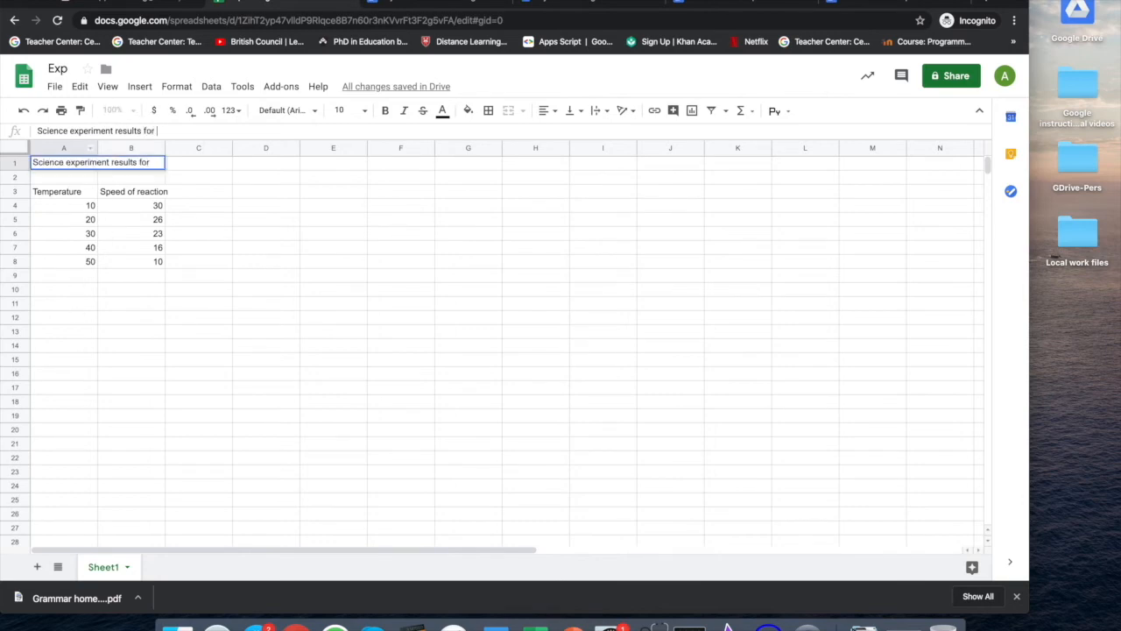
type("an experiment into ")
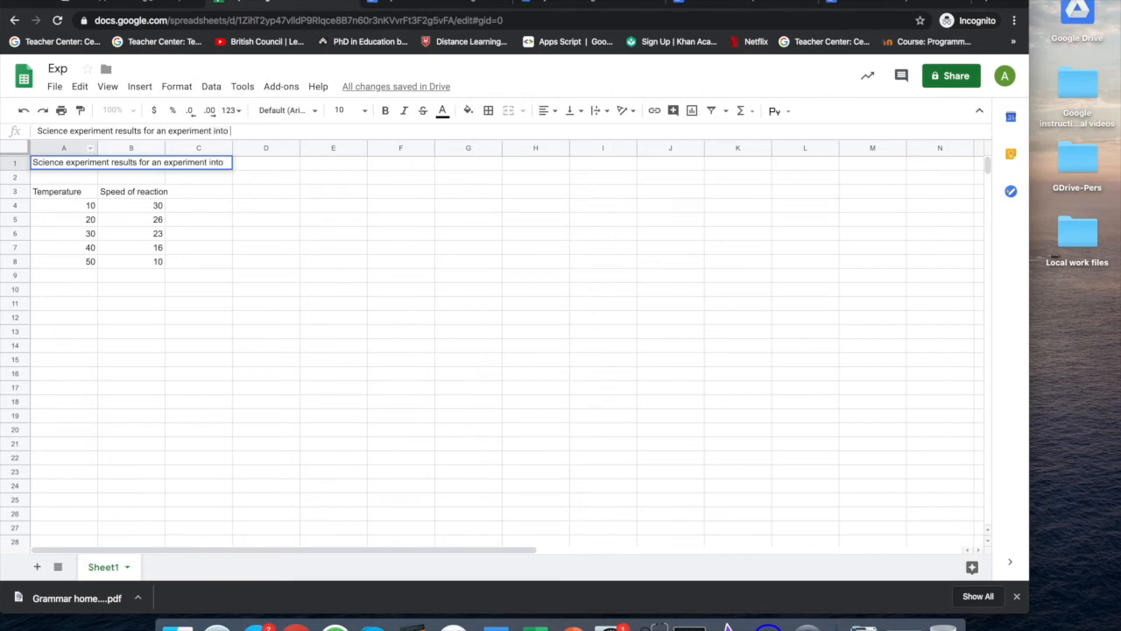
type("reaction speed")
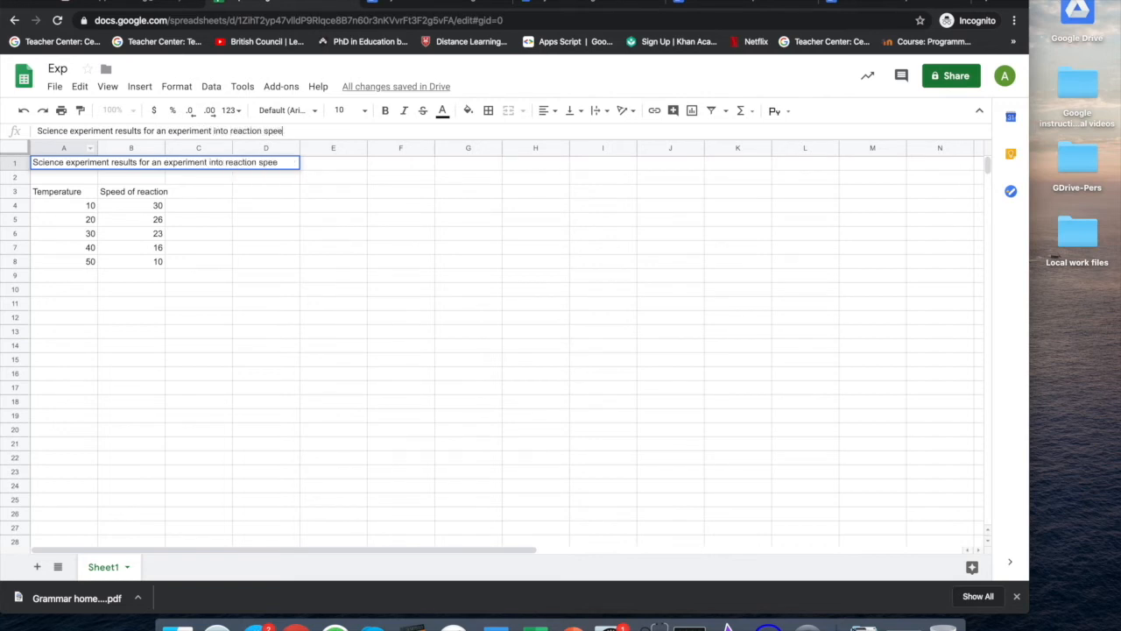
left_click(306, 232)
Step: Enter "Grade 5" in cell B1, correcting the misspelled first word
left_click(142, 168)
type("Gerade 5")
key("Return")
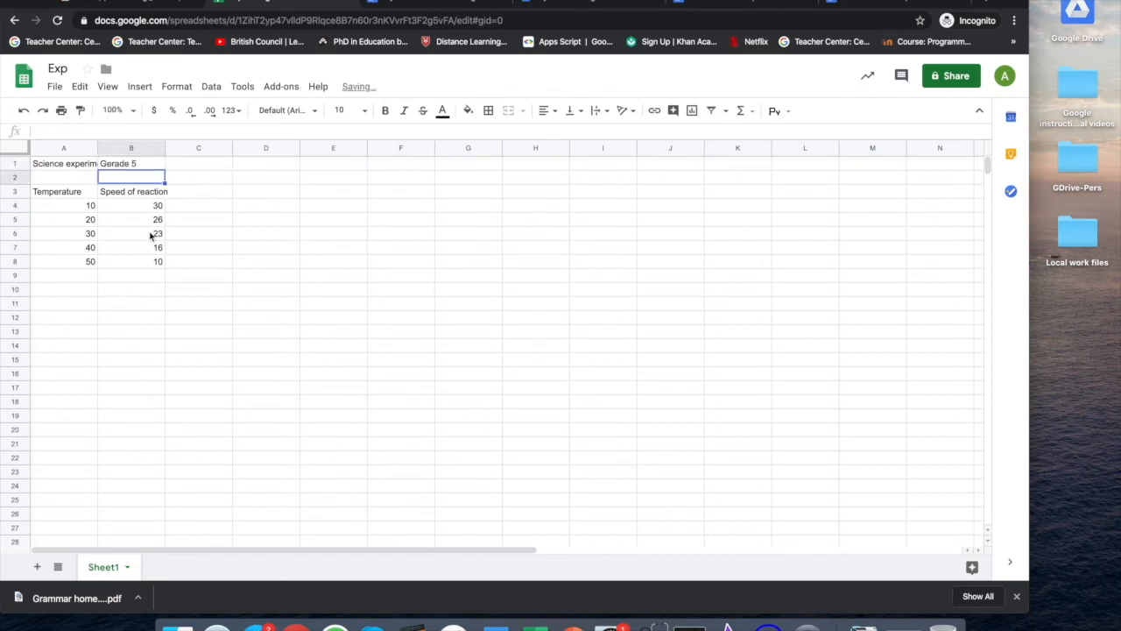
double_click(111, 168)
left_click(112, 164)
key("BackSpace")
left_click(139, 180)
Step: Set the text wrapping of the long title in A1 to Wrap
left_click(67, 166)
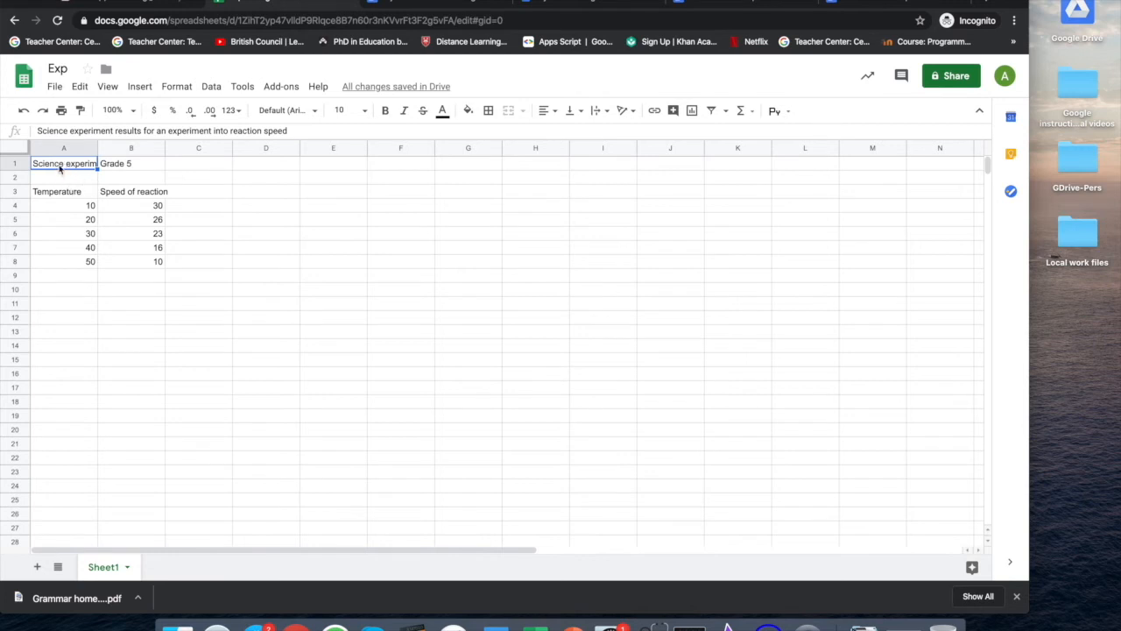
left_click(608, 114)
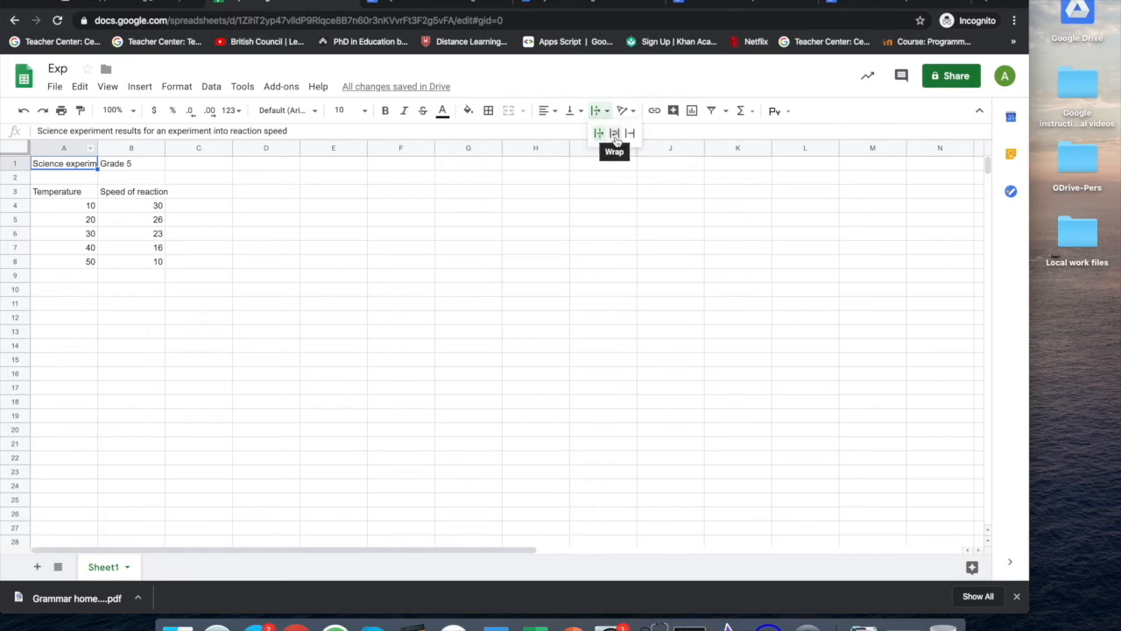
left_click(615, 134)
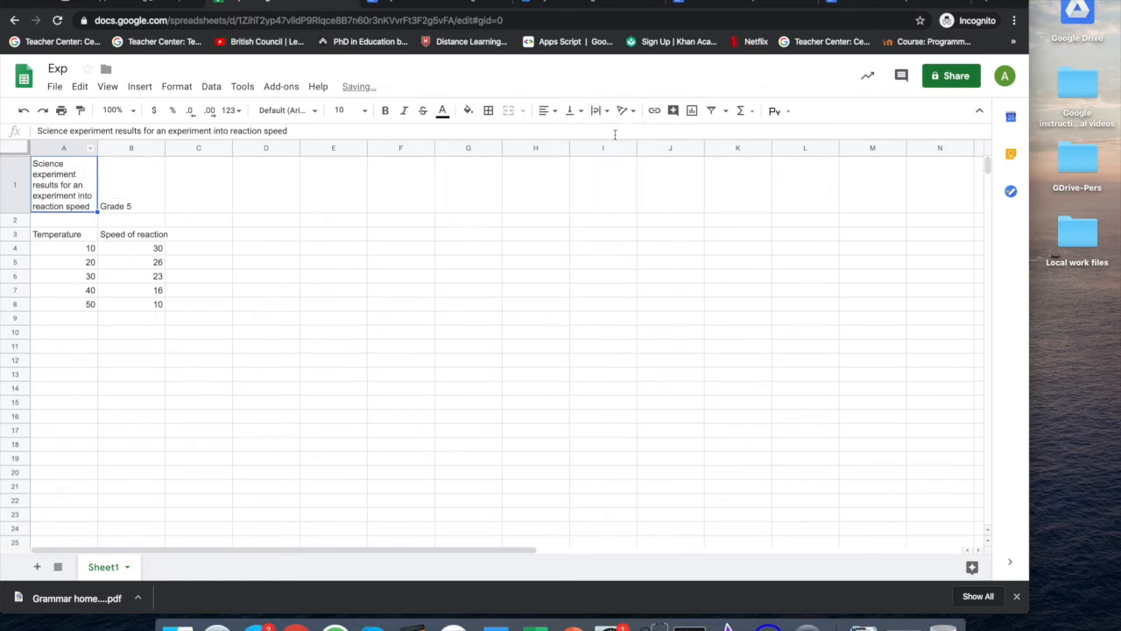
left_click(124, 282)
Step: Make the "Temperature" and "Speed of reaction" headings in A3:B3 bold
left_click(69, 237)
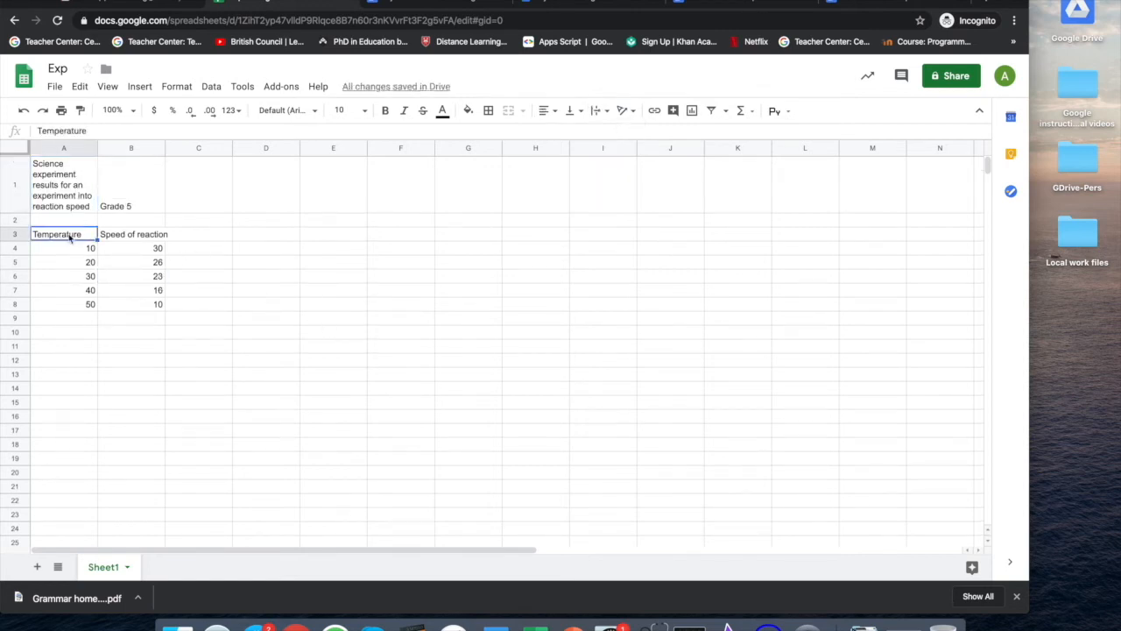
left_click_drag(69, 238, 135, 234)
key("super+b")
left_click(229, 291)
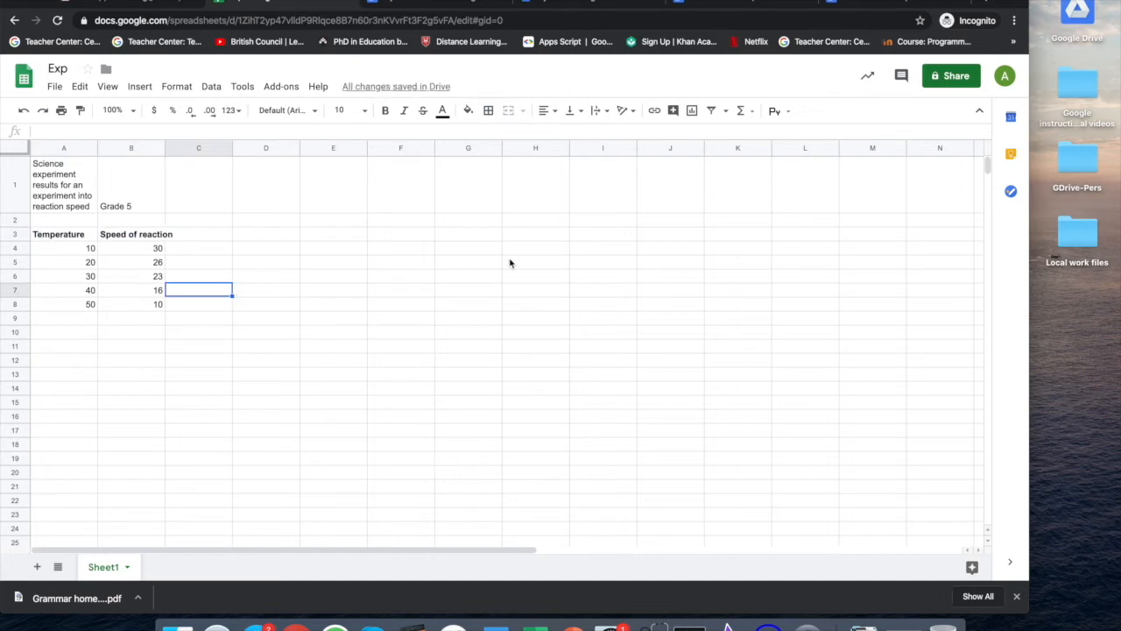
Step: Switch to Google Slides from Gmail and create a blank presentation with the first slide titled "Presentation"
left_click(145, 2)
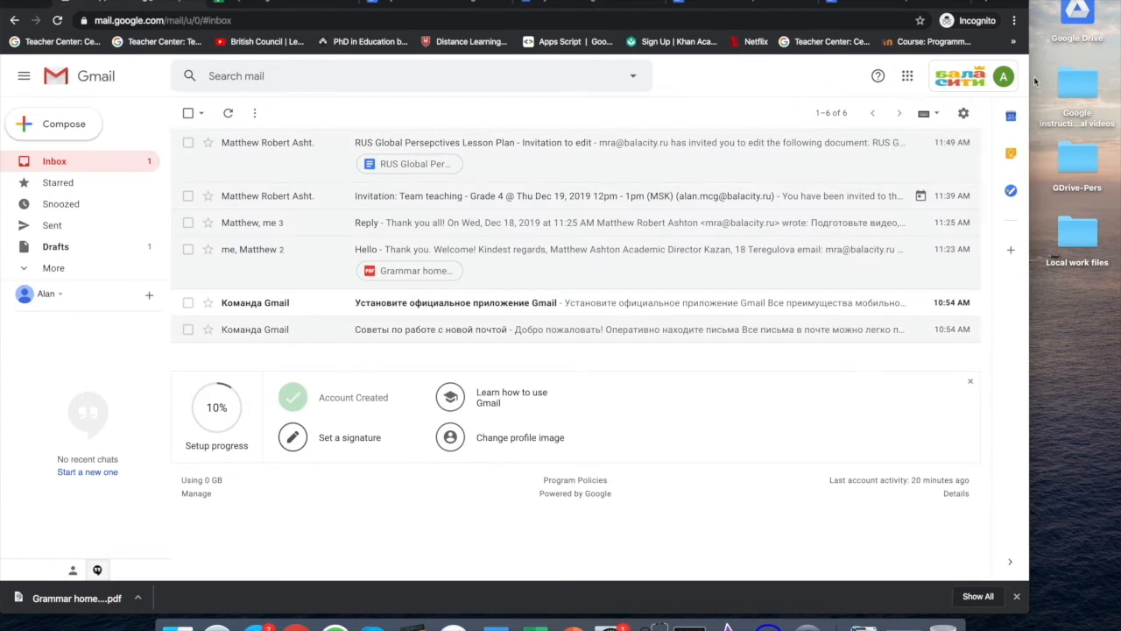
left_click(907, 76)
left_click(857, 279)
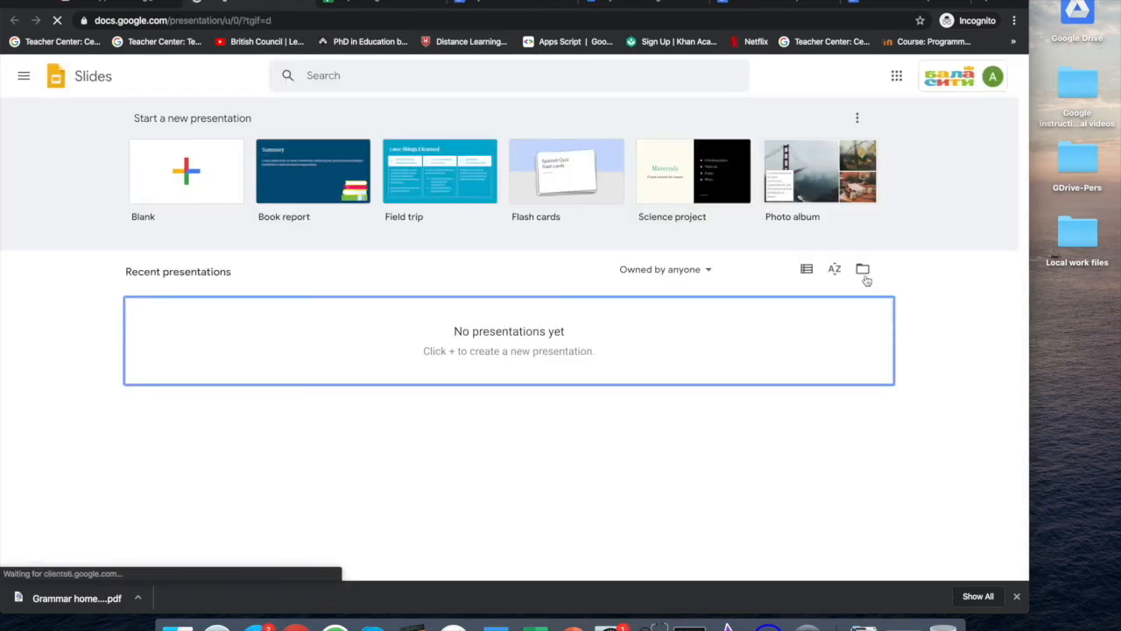
left_click(186, 172)
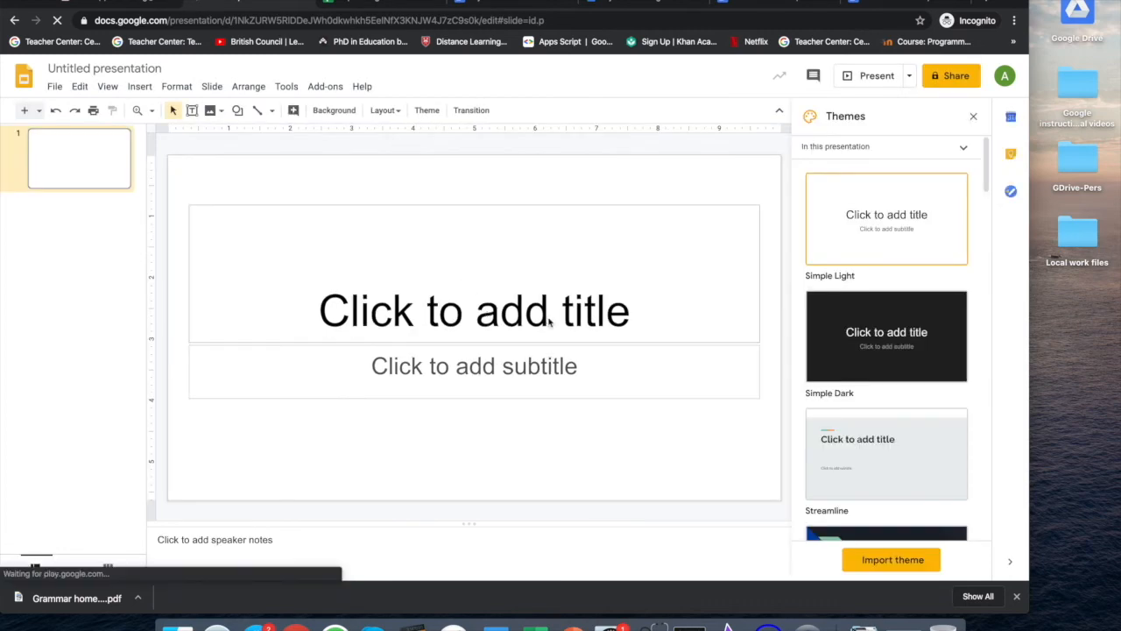
left_click(517, 314)
type("Presentation")
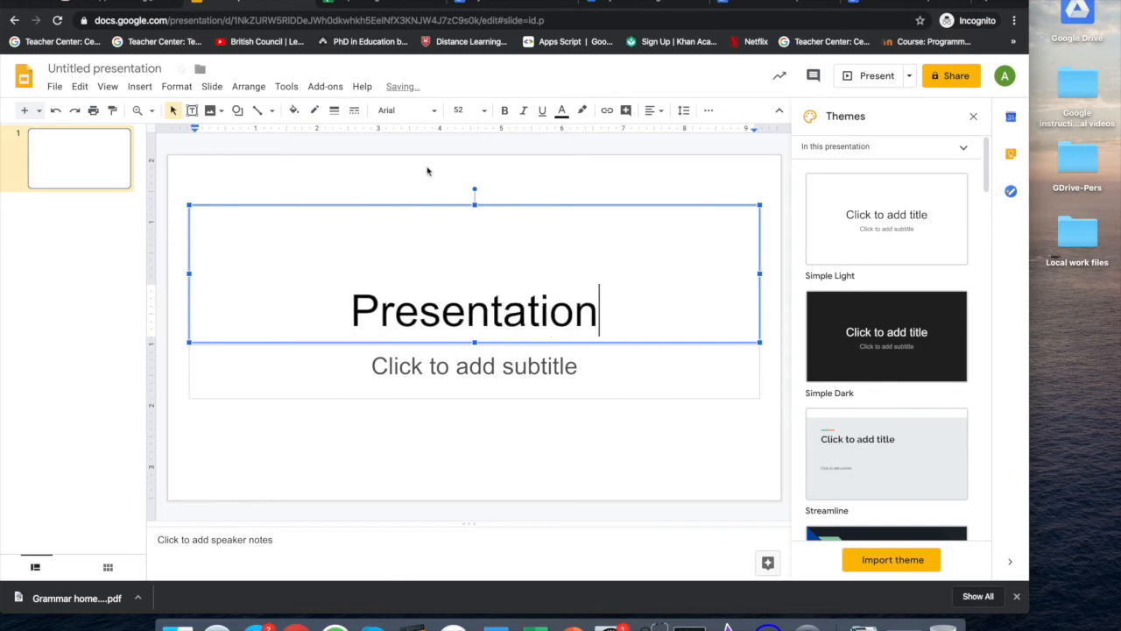